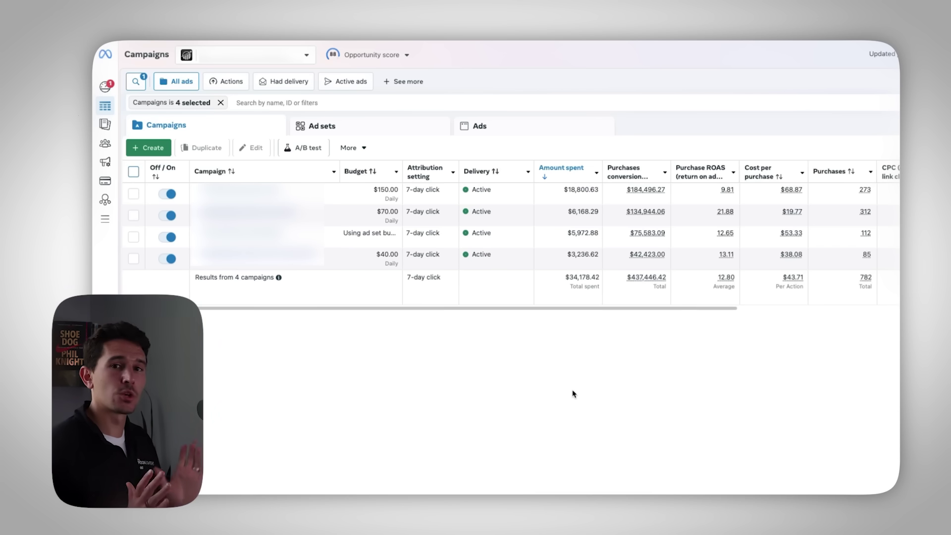
- Create a new Ads Manager report from the current results with the Day breakdown added
{"action": "left_click", "coordinate": [778, 191]}
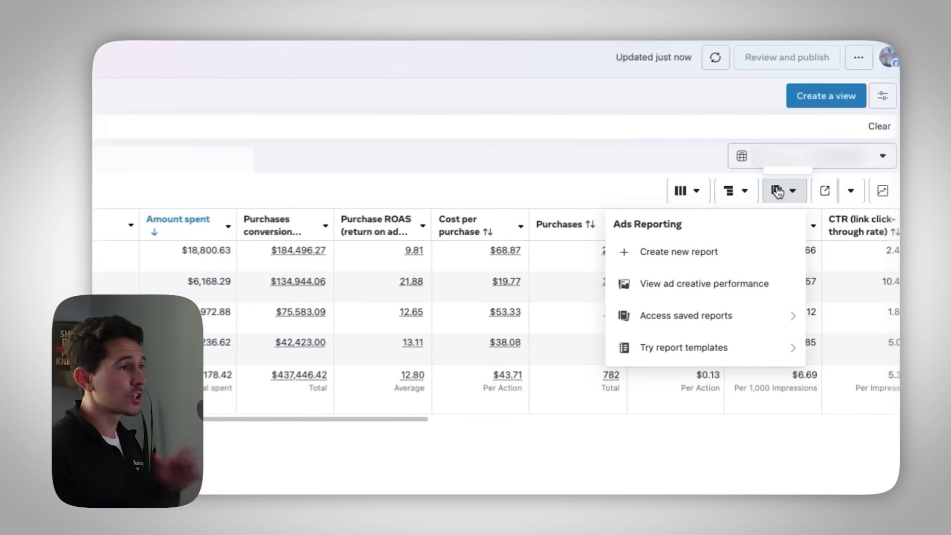
{"action": "left_click", "coordinate": [770, 268]}
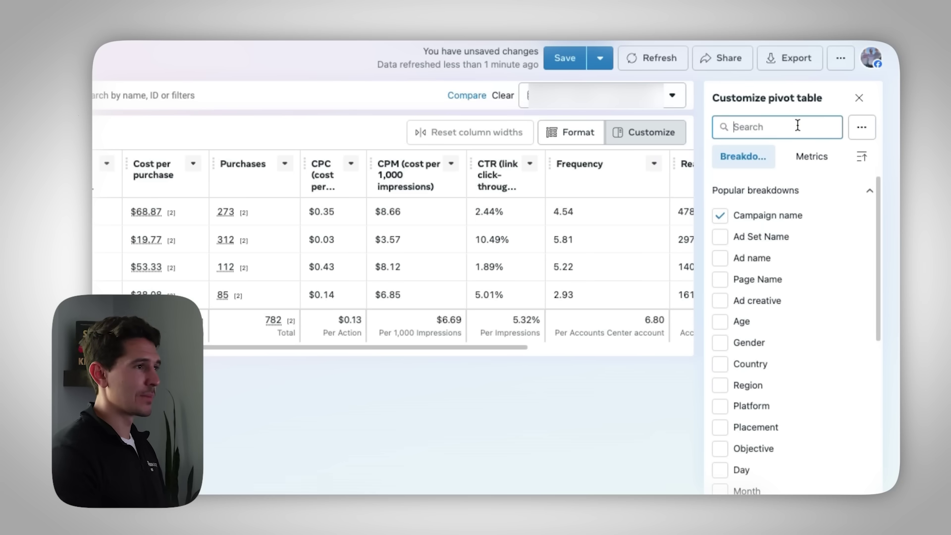
{"action": "left_click", "coordinate": [720, 216]}
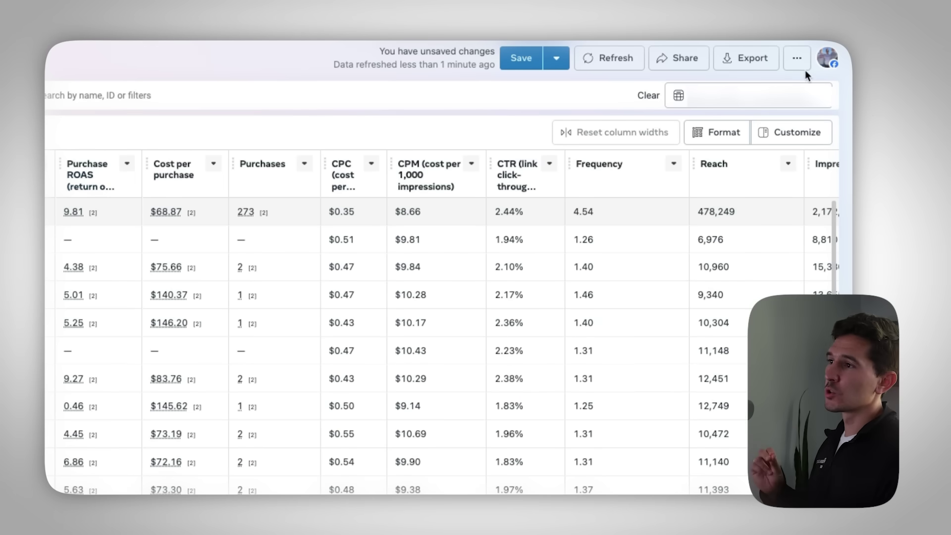
- Export the daily report as a CSV (.csv) file
{"action": "left_click", "coordinate": [757, 69]}
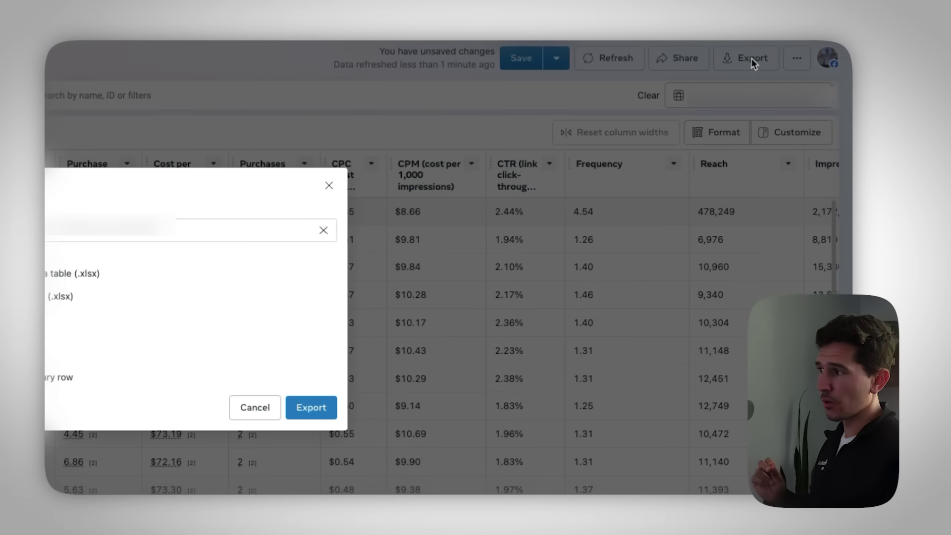
{"action": "left_click", "coordinate": [9, 323]}
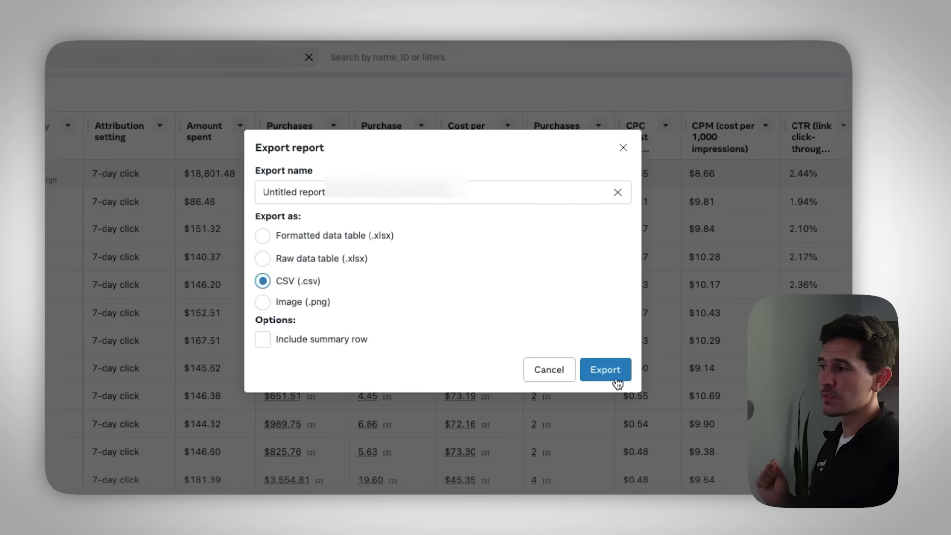
{"action": "left_click", "coordinate": [616, 380]}
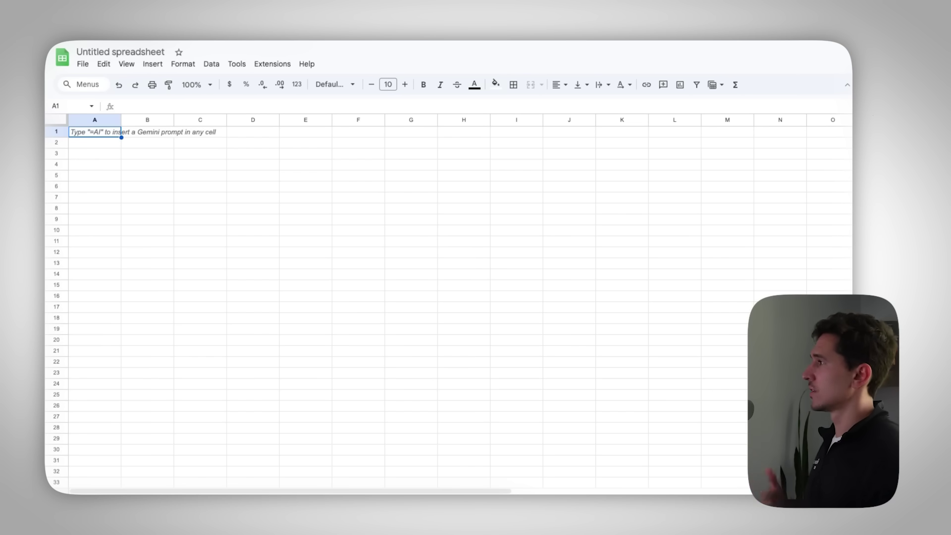
- Import the downloaded Ads Manager report CSV into the blank spreadsheet through File > Import
{"action": "left_click", "coordinate": [81, 64]}
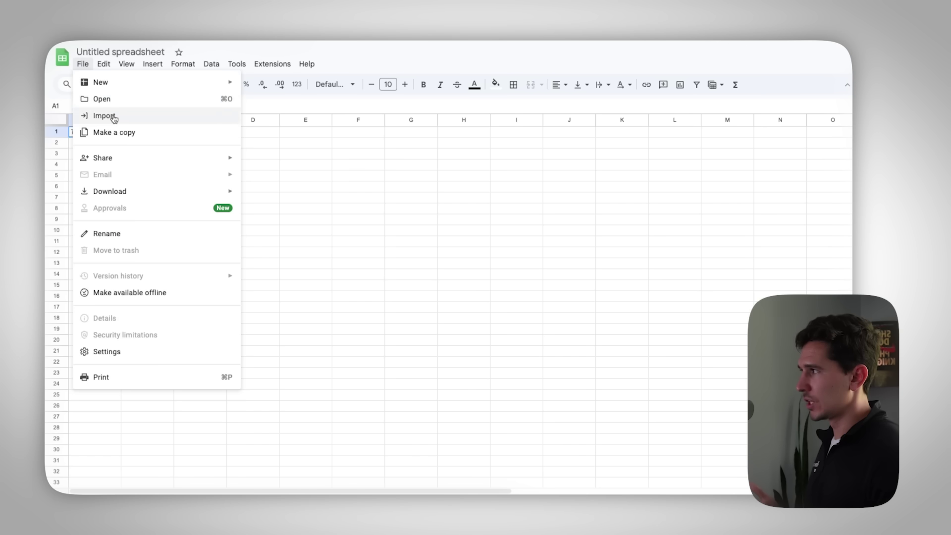
{"action": "left_click", "coordinate": [113, 117]}
{"action": "left_click", "coordinate": [430, 162]}
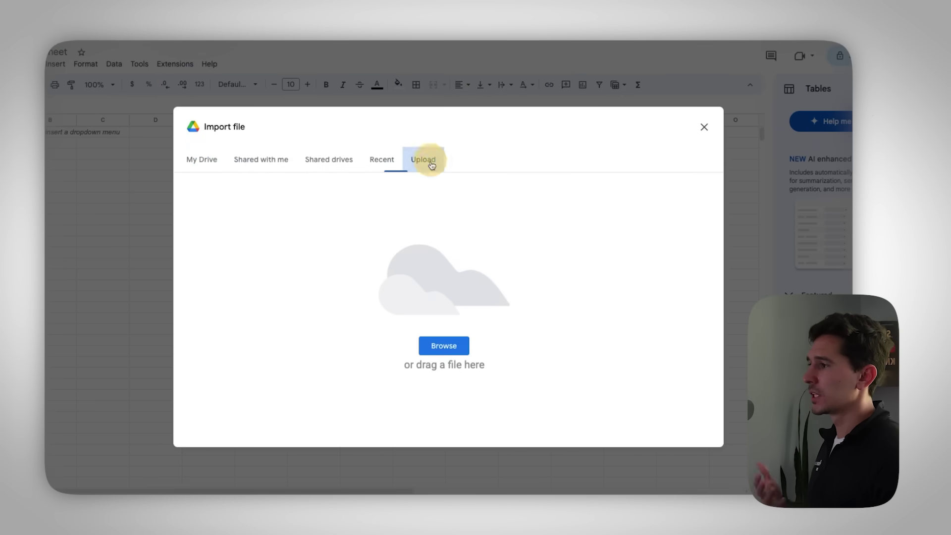
{"action": "left_click", "coordinate": [439, 347]}
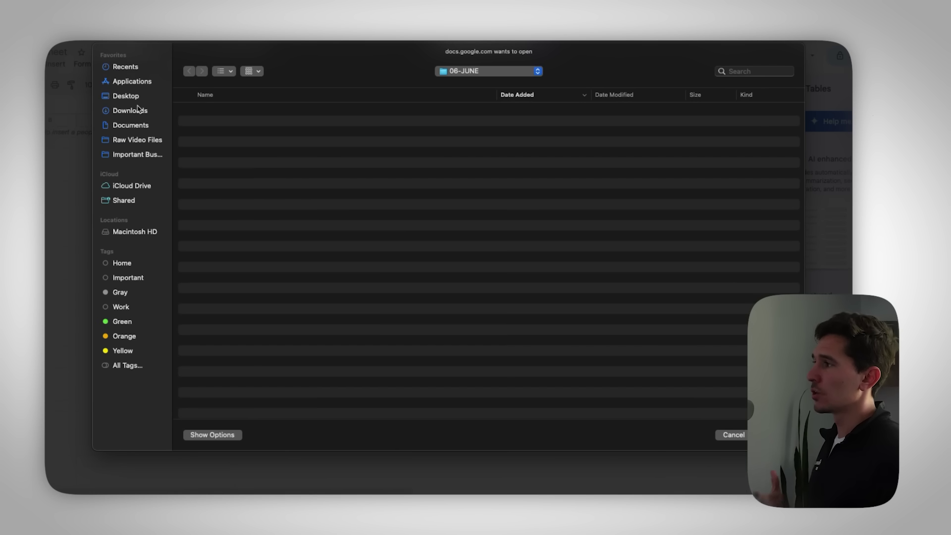
{"action": "left_click", "coordinate": [220, 110]}
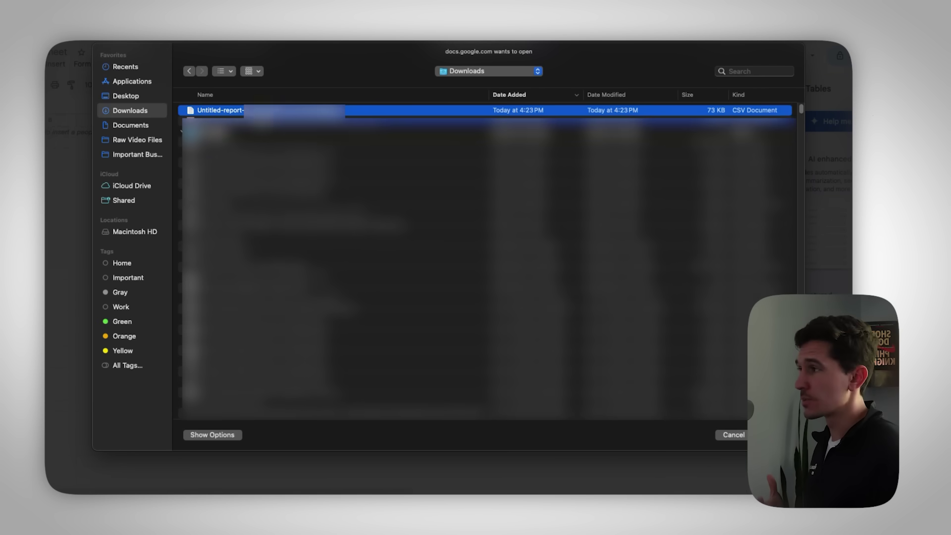
{"action": "key", "text": "Return"}
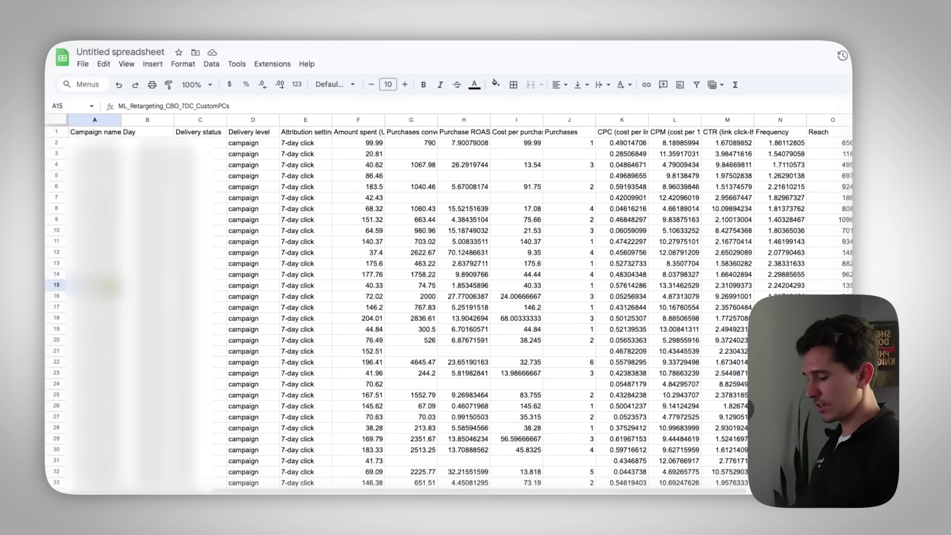
{"action": "key", "text": "super+Down"}
- Add a 'Day Of Week' header in S1 and the formula =WEEKDAY(B2) in S2
{"action": "key", "text": "super+Up"}
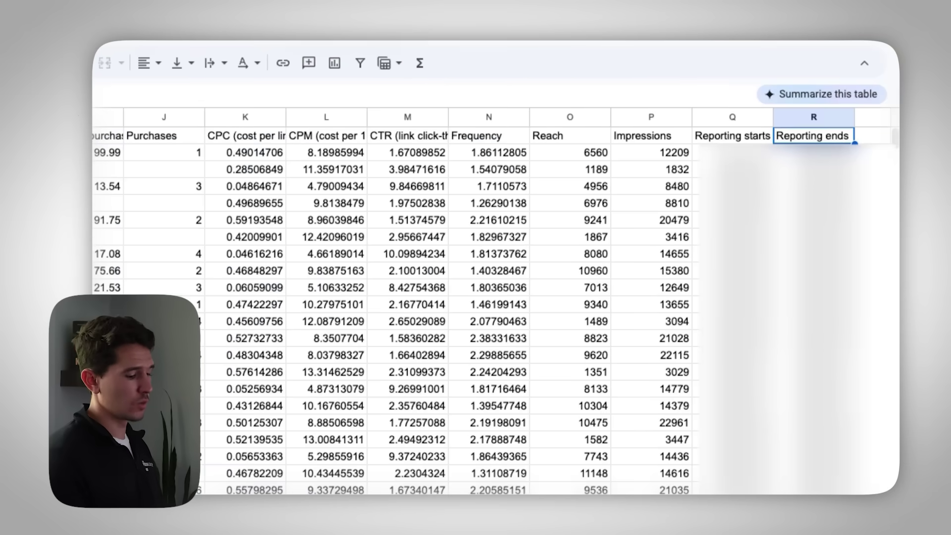
{"action": "left_click", "coordinate": [872, 135]}
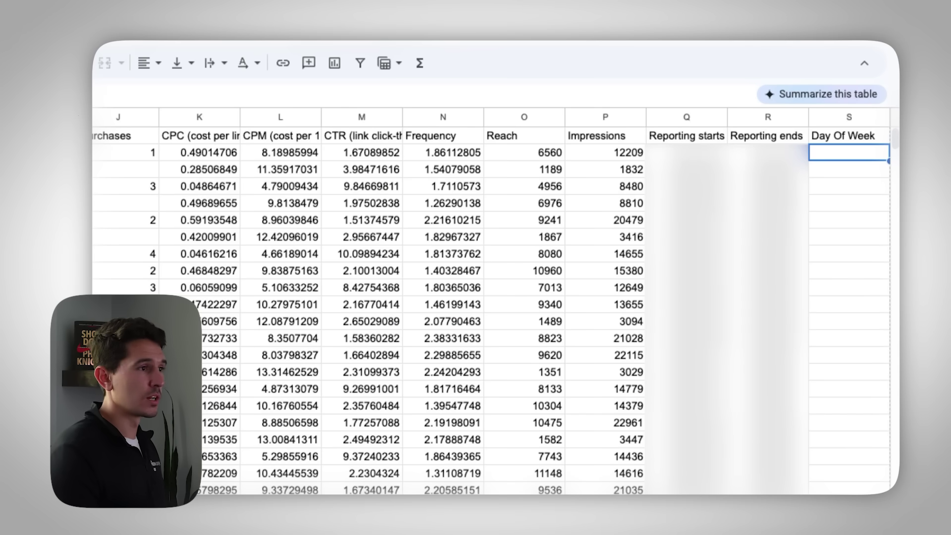
{"action": "type", "text": "wee"}
{"action": "key", "text": "Tab"}
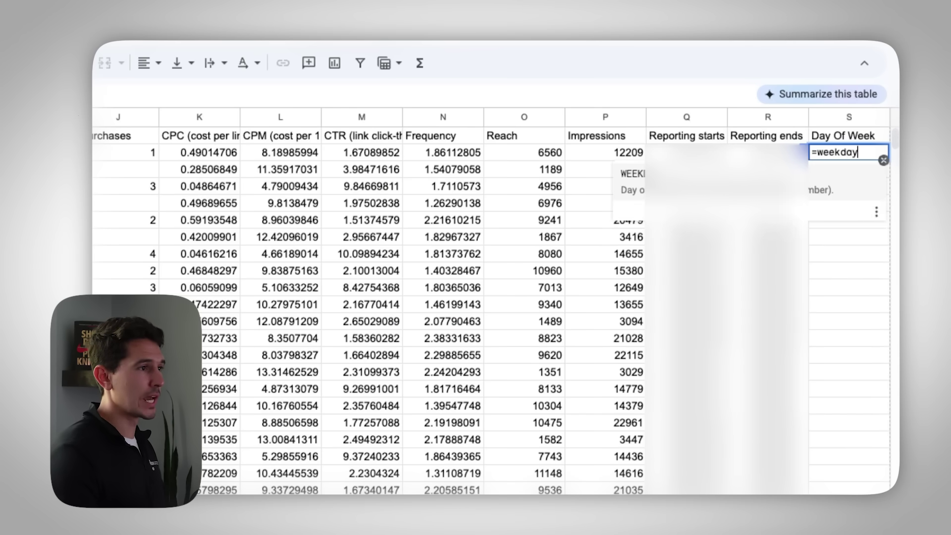
{"action": "left_click", "coordinate": [194, 152]}
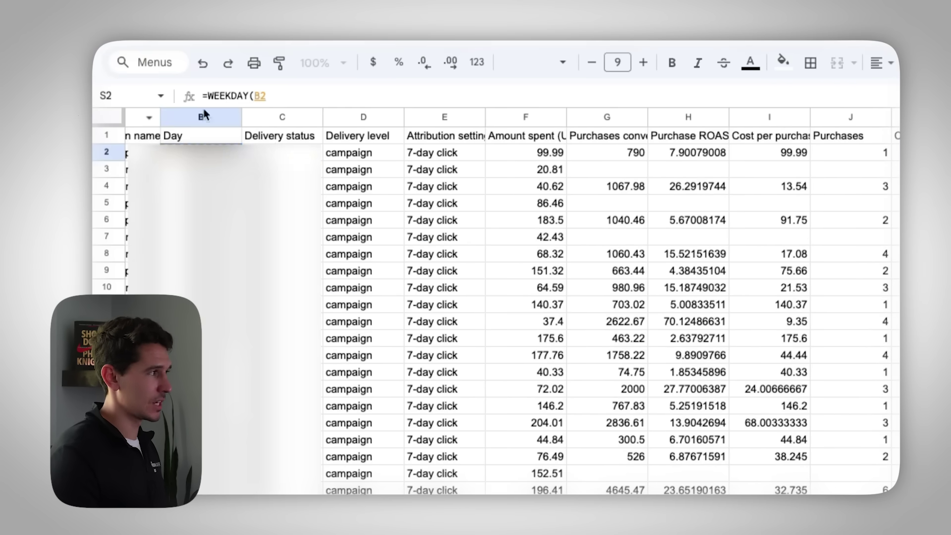
{"action": "key", "text": "Return"}
- Fill the WEEKDAY formula down column S and select all the data
{"action": "key", "text": "ctrl+Return"}
{"action": "left_click_drag", "start_coordinate": [850, 222], "coordinate": [889, 479]}
{"action": "left_click", "coordinate": [868, 477]}
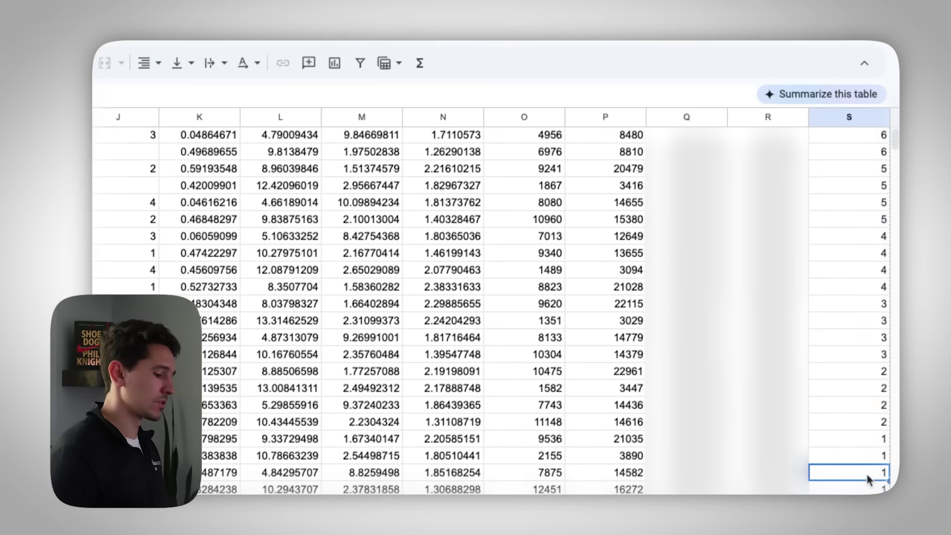
{"action": "key", "text": "ctrl+a"}
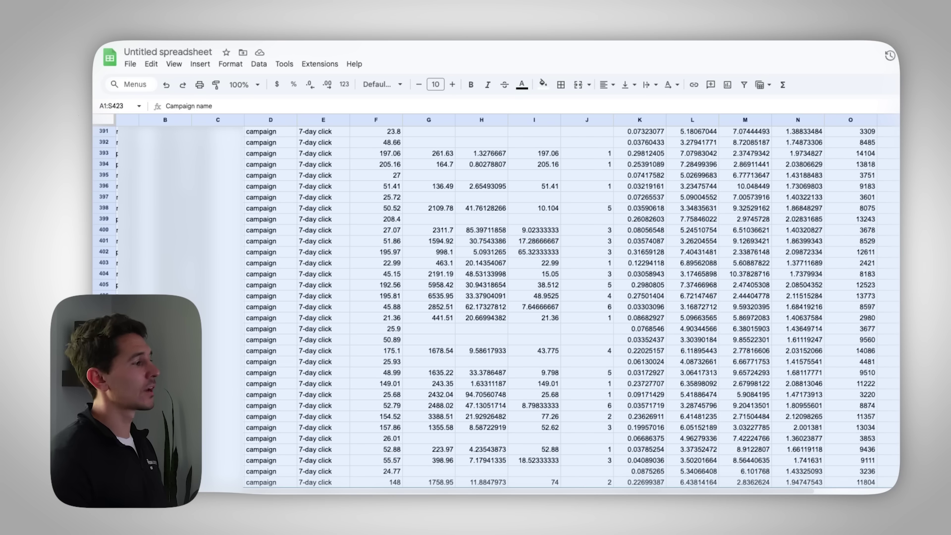
{"action": "left_click", "coordinate": [353, 63]}
- Insert a pivot table from the selected data via the 'pivot' menu search
{"action": "left_click", "coordinate": [389, 81]}
{"action": "type", "text": "pivot"}
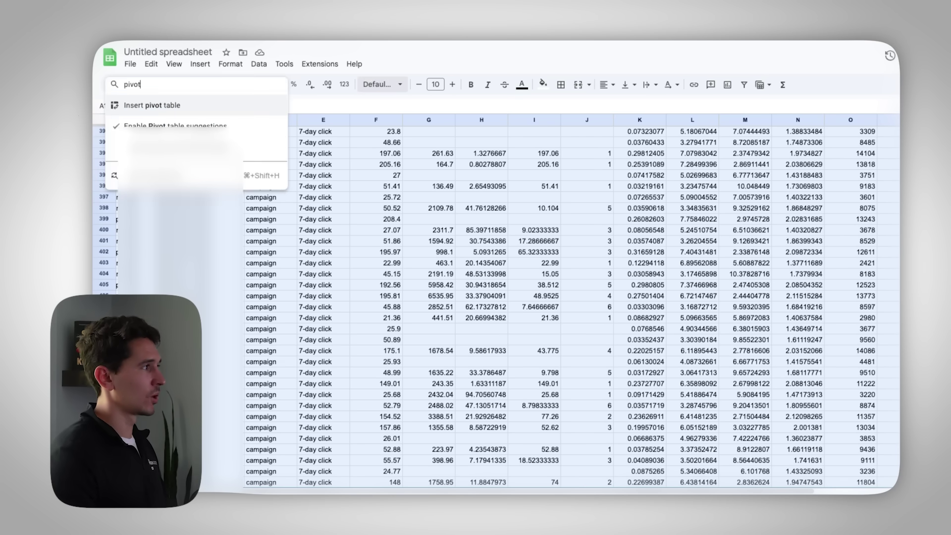
{"action": "left_click", "coordinate": [197, 110]}
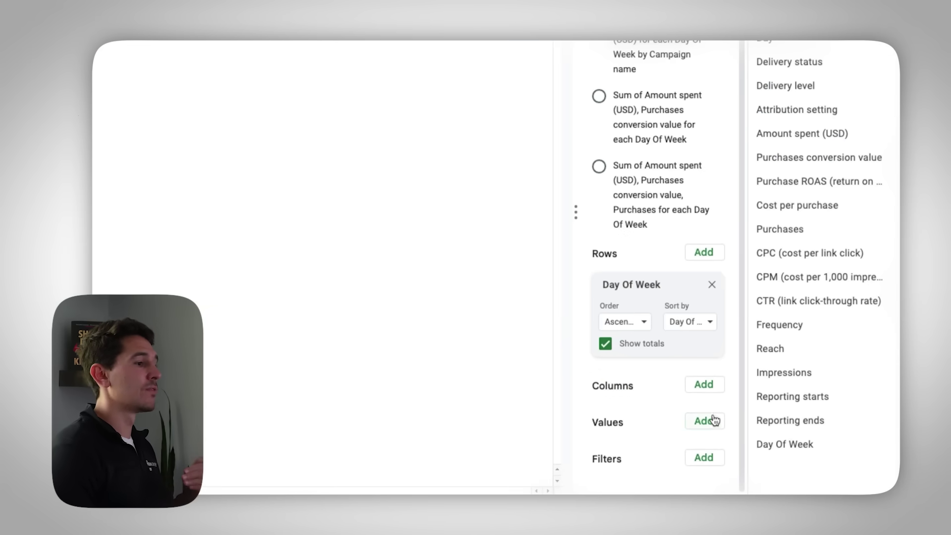
- Add sums of Amount Spent, Purchases conversion value and Purchases as pivot values per Day Of Week
{"action": "left_click", "coordinate": [716, 420]}
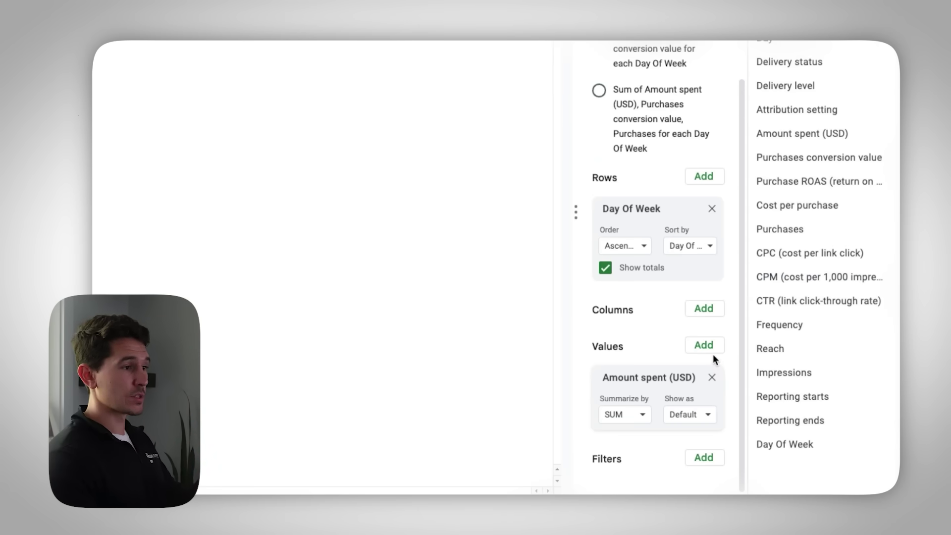
{"action": "left_click", "coordinate": [709, 347]}
{"action": "left_click", "coordinate": [718, 233]}
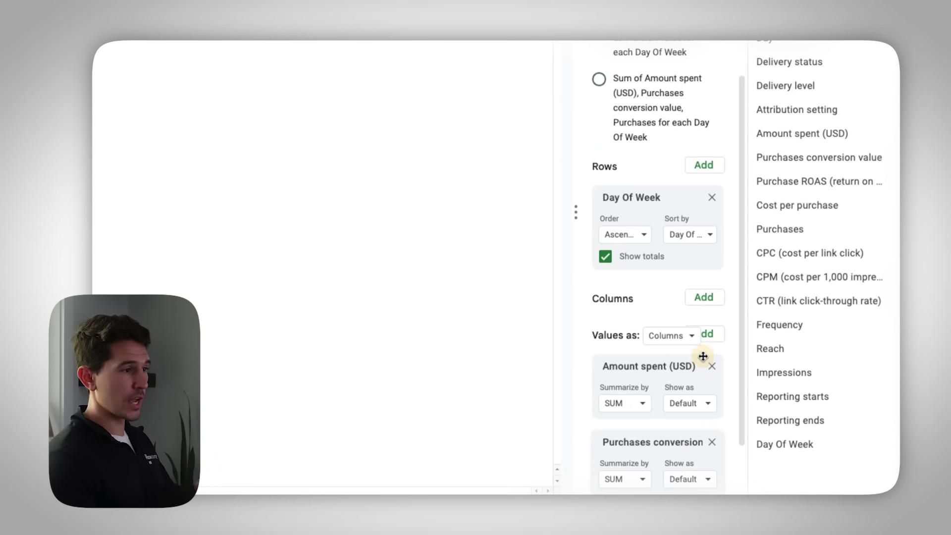
{"action": "left_click", "coordinate": [709, 332]}
{"action": "left_click", "coordinate": [743, 304]}
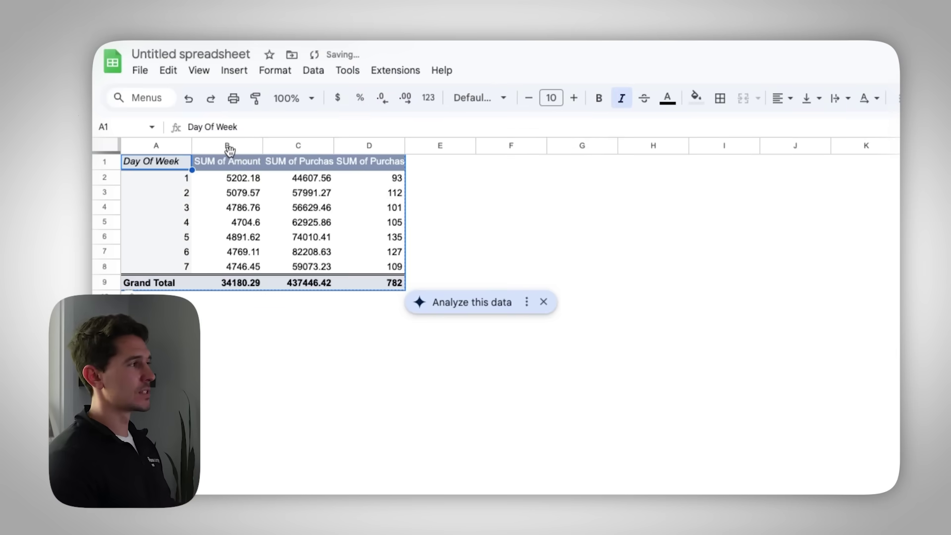
- Format spend and revenue columns B:C as currency with no decimals
{"action": "left_click_drag", "start_coordinate": [229, 148], "coordinate": [297, 146]}
{"action": "left_click", "coordinate": [338, 98]}
{"action": "left_click", "coordinate": [382, 98]}
{"action": "left_click", "coordinate": [382, 98]}
- Enter the ROAS formula =C2/B2 in E2 and fill it down the column
{"action": "left_click", "coordinate": [428, 166]}
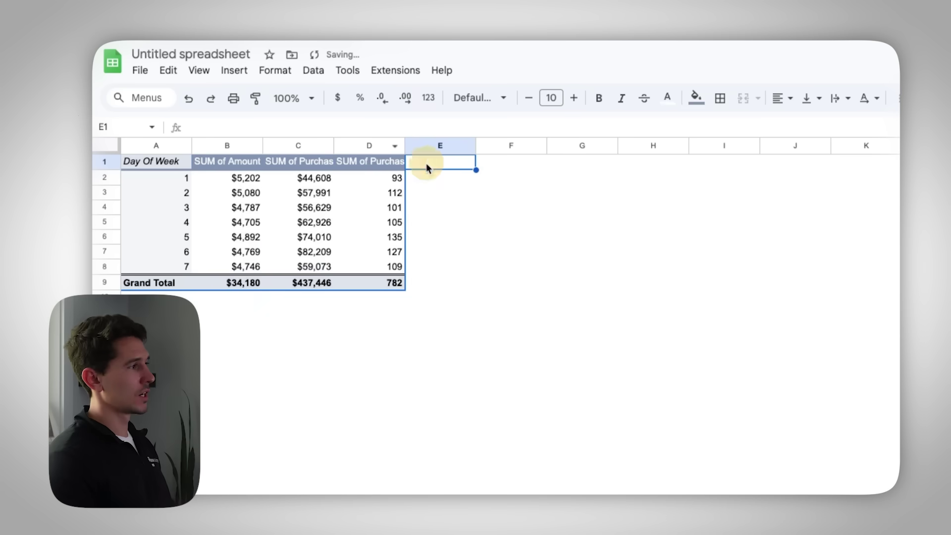
{"action": "key", "text": "Left"}
{"action": "key", "text": "Left"}
{"action": "key", "text": "Left"}
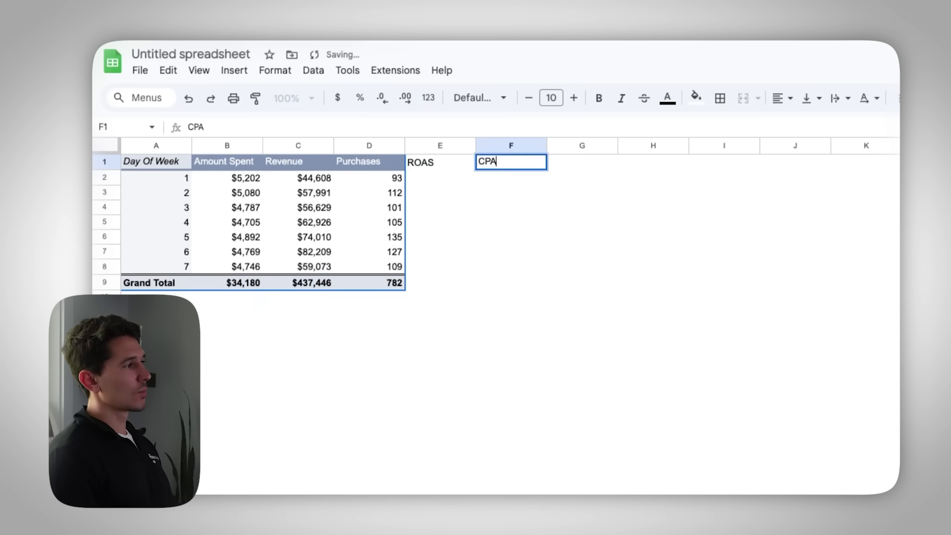
{"action": "key", "text": "Return"}
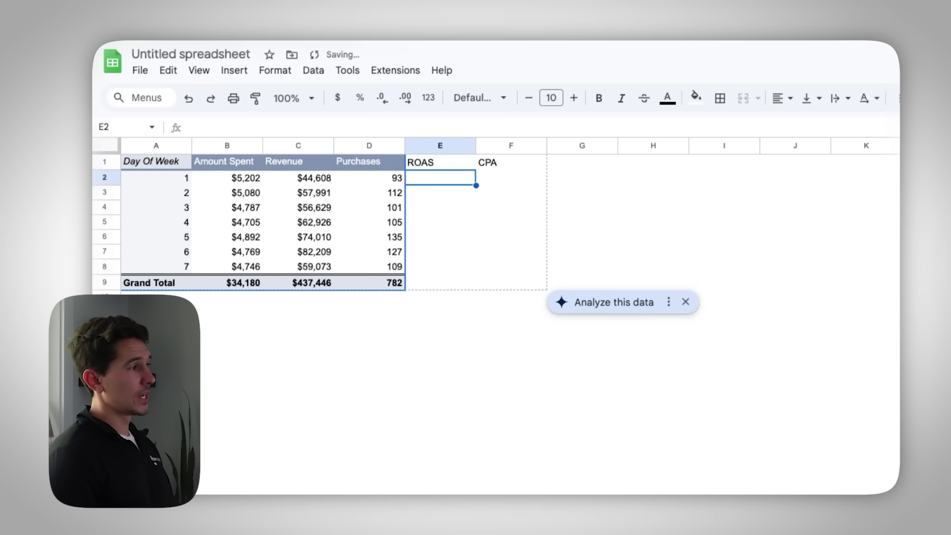
{"action": "type", "text": "="}
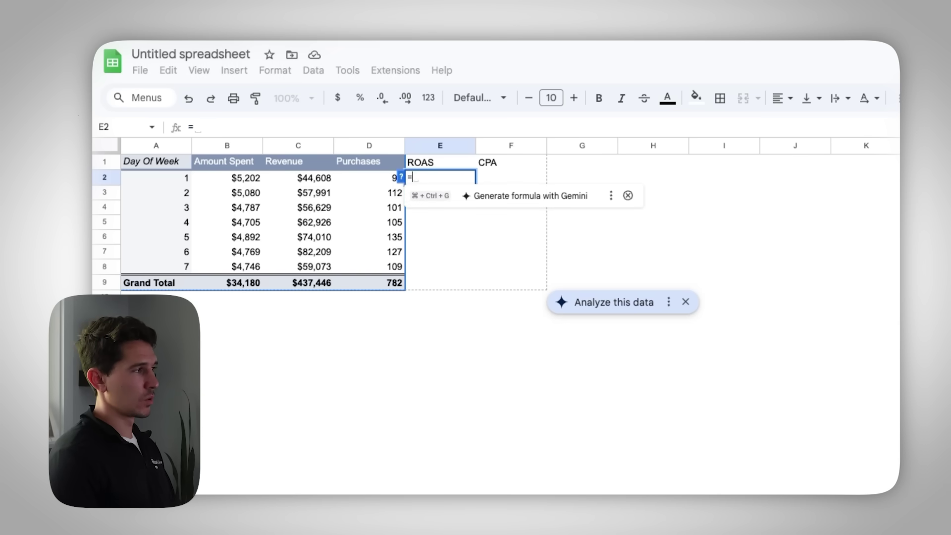
{"action": "key", "text": "Left"}
{"action": "key", "text": "Left"}
{"action": "key", "text": "Left"}
{"action": "key", "text": "Right"}
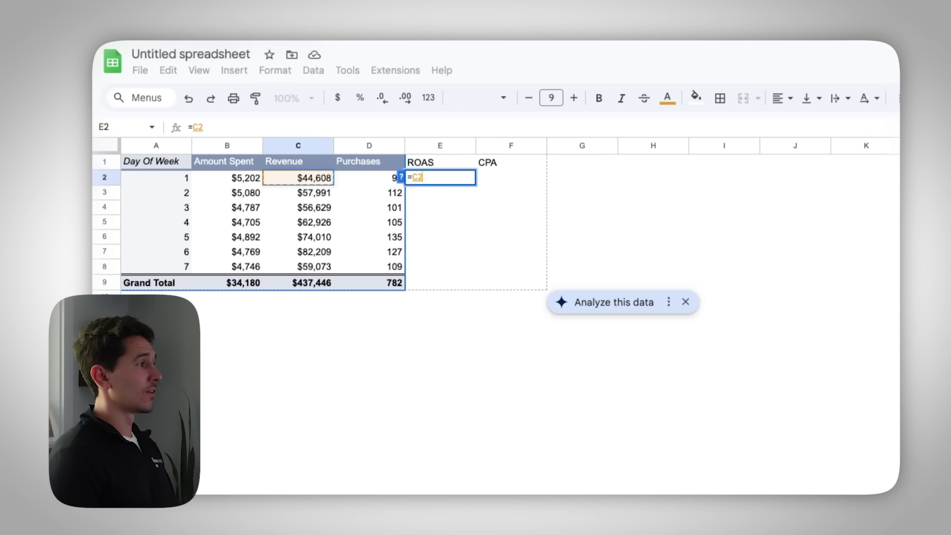
{"action": "type", "text": "/"}
{"action": "key", "text": "Left"}
{"action": "key", "text": "Left"}
{"action": "key", "text": "Left"}
{"action": "key", "text": "Return"}
{"action": "key", "text": "super+Return"}
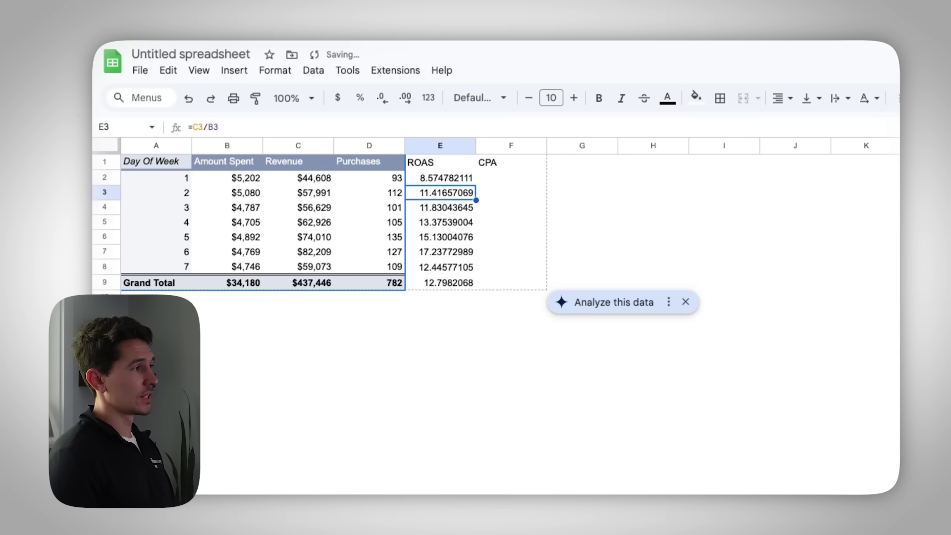
- Enter the CPA formula =B2/D2 in F2 and fill it down the column
{"action": "left_click", "coordinate": [528, 179]}
{"action": "type", "text": "="}
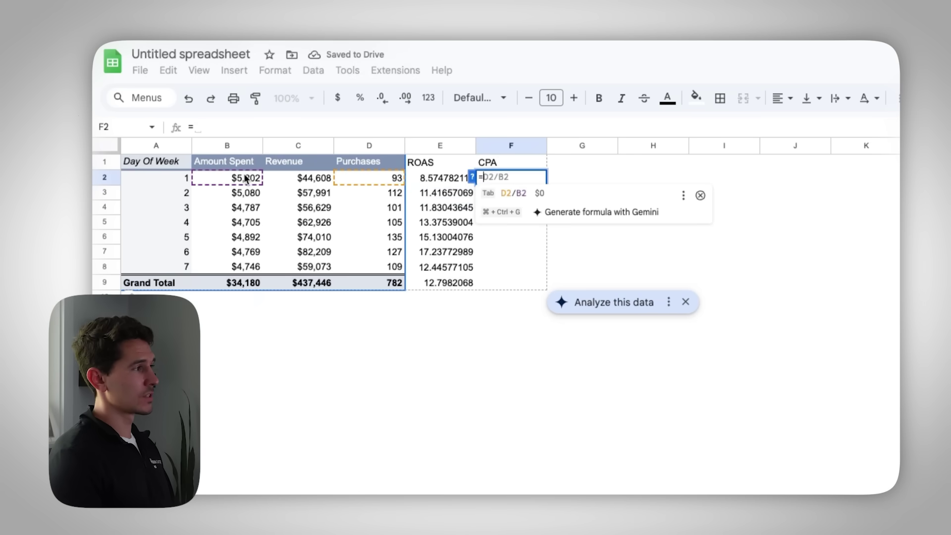
{"action": "left_click", "coordinate": [245, 179]}
{"action": "type", "text": "/"}
{"action": "left_click", "coordinate": [365, 179]}
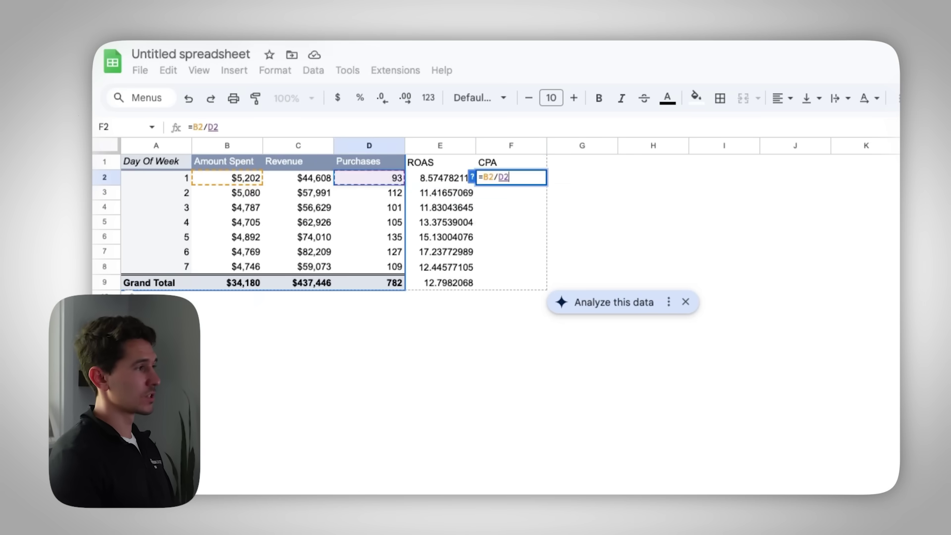
{"action": "key", "text": "Return"}
{"action": "key", "text": "super+Return"}
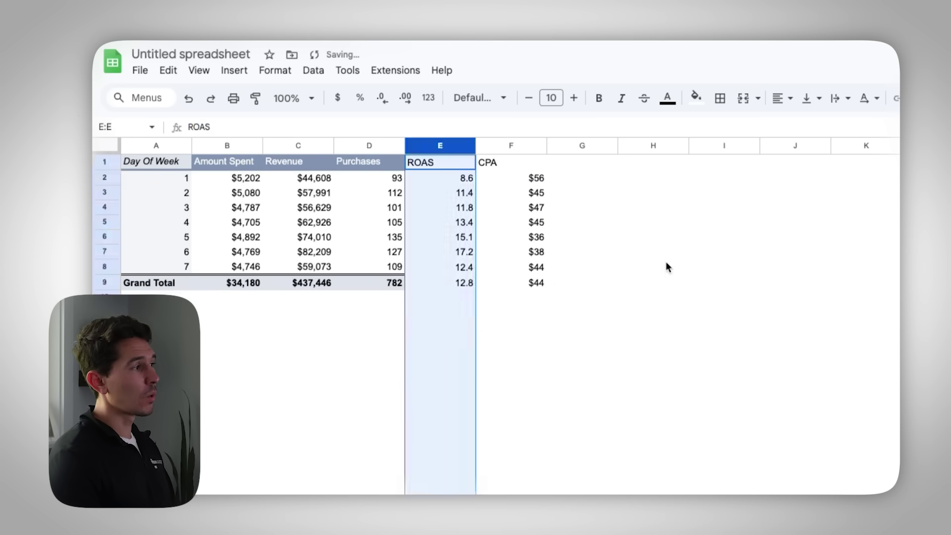
- Select the ROAS values in column E to format them to one decimal
{"action": "left_click", "coordinate": [667, 268]}
{"action": "left_click_drag", "start_coordinate": [439, 181], "coordinate": [450, 286]}
{"action": "left_click", "coordinate": [441, 70]}
- Apply a red-to-green conditional formatting color scale to the ROAS values E2:E9
{"action": "left_click", "coordinate": [464, 93]}
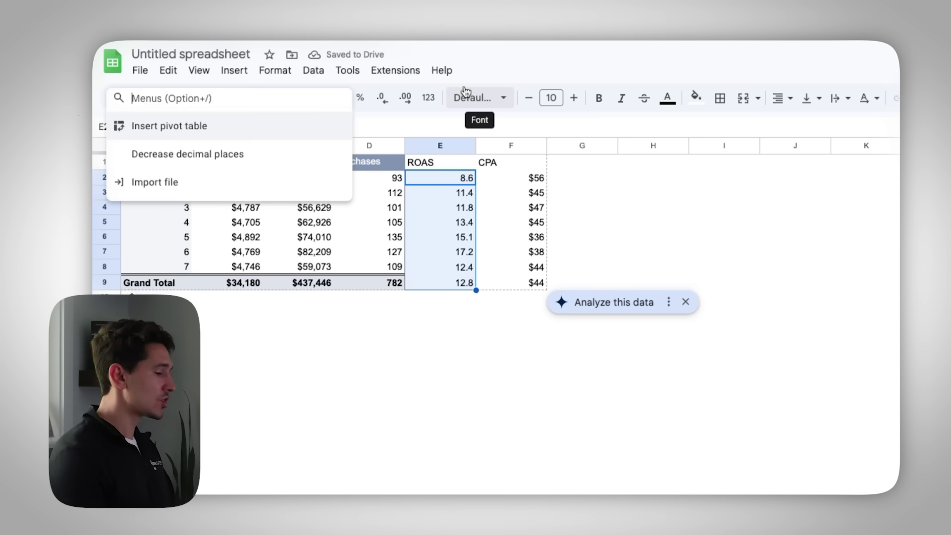
{"action": "type", "text": "condition"}
{"action": "key", "text": "BackSpace"}
{"action": "key", "text": "BackSpace"}
{"action": "key", "text": "BackSpace"}
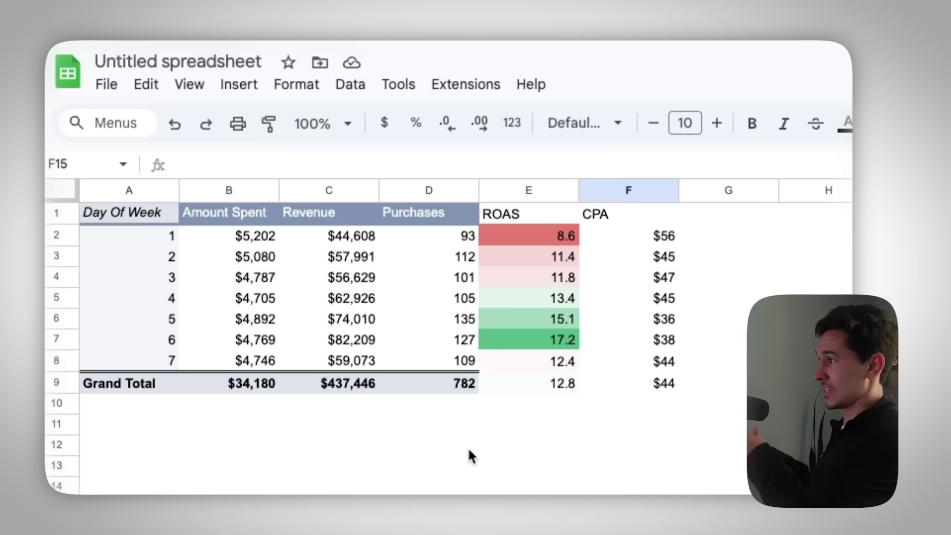
{"action": "left_click", "coordinate": [329, 256]}
{"action": "left_click_drag", "start_coordinate": [270, 240], "coordinate": [274, 356]}
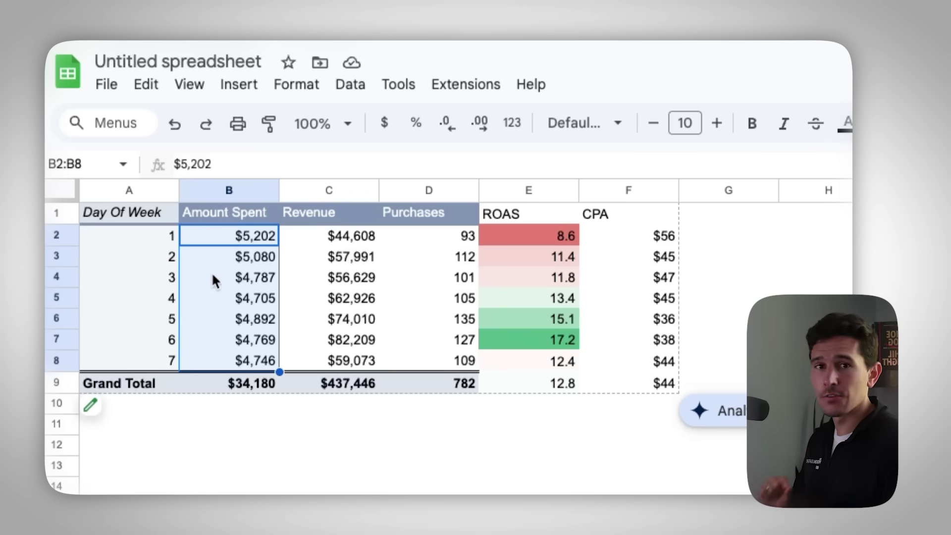
{"action": "left_click", "coordinate": [141, 242]}
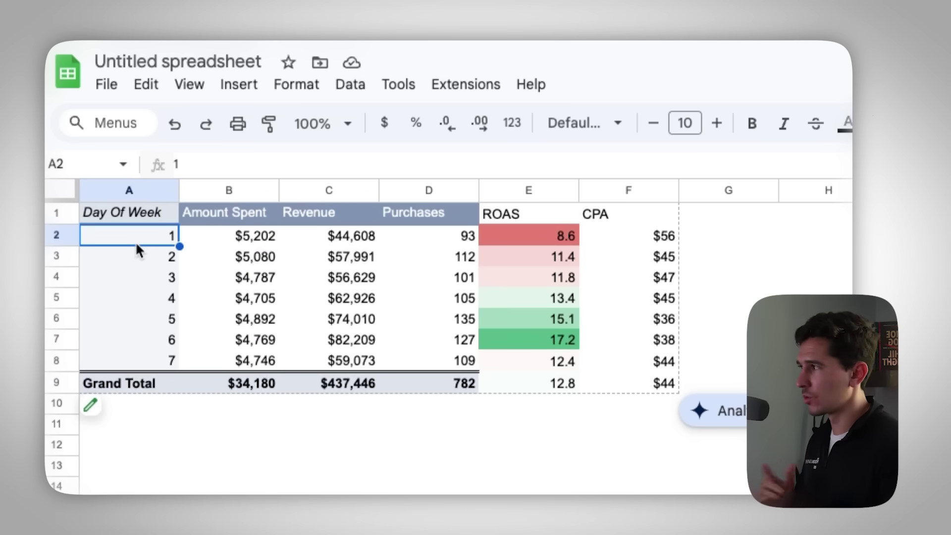
- Insert a new column A and fill day names Sunday through Saturday in A2:A8
{"action": "right_click", "coordinate": [133, 182]}
{"action": "left_click", "coordinate": [188, 346]}
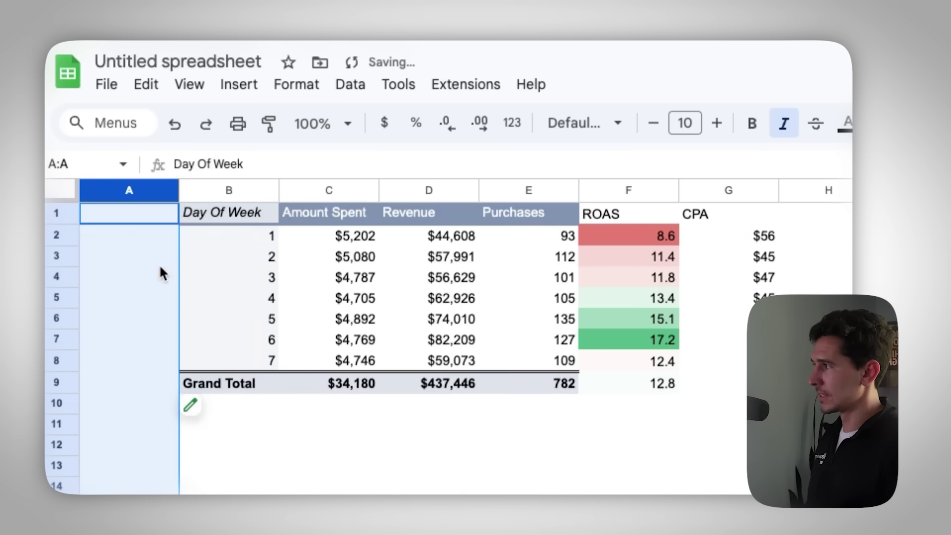
{"action": "left_click", "coordinate": [161, 237]}
{"action": "type", "text": "Sunday"}
{"action": "key", "text": "Return"}
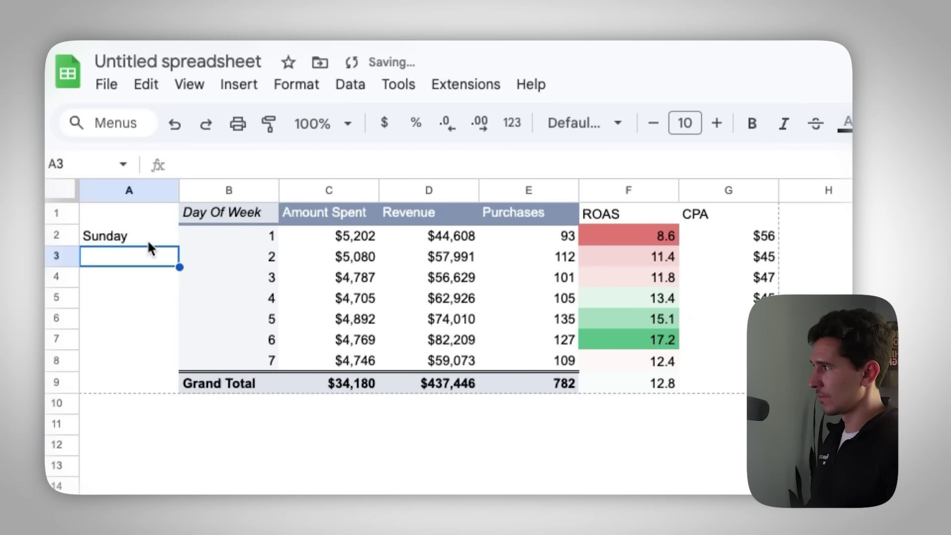
{"action": "left_click", "coordinate": [151, 243]}
{"action": "left_click_drag", "start_coordinate": [180, 246], "coordinate": [212, 350]}
- Check that Saturday lines up with day 7 and review the Wednesday–Friday rows and Friday CPA
{"action": "left_click", "coordinate": [212, 347]}
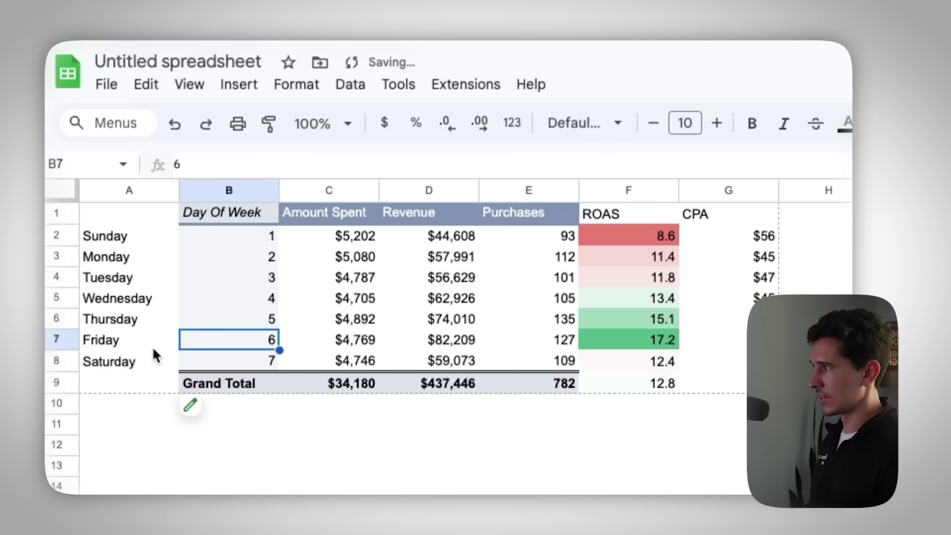
{"action": "left_click", "coordinate": [130, 362]}
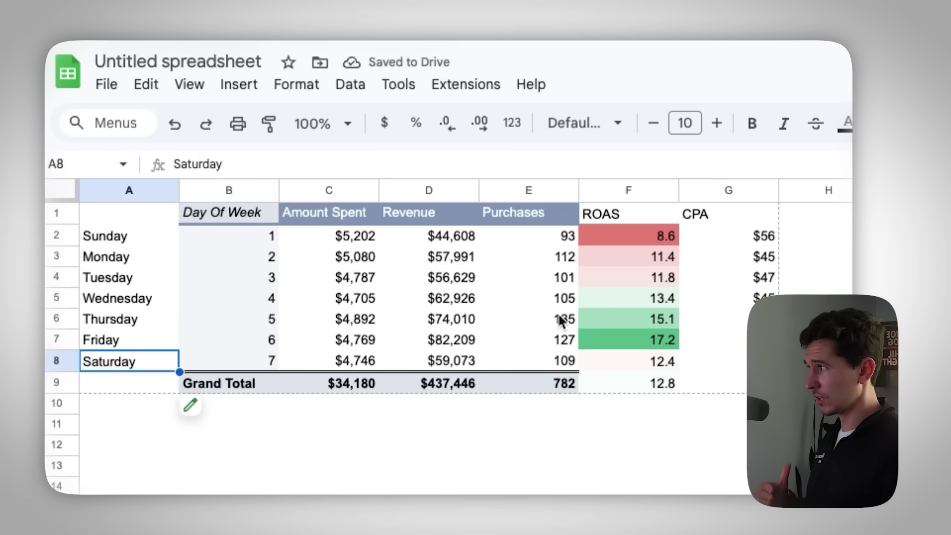
{"action": "left_click_drag", "start_coordinate": [112, 342], "coordinate": [628, 299]}
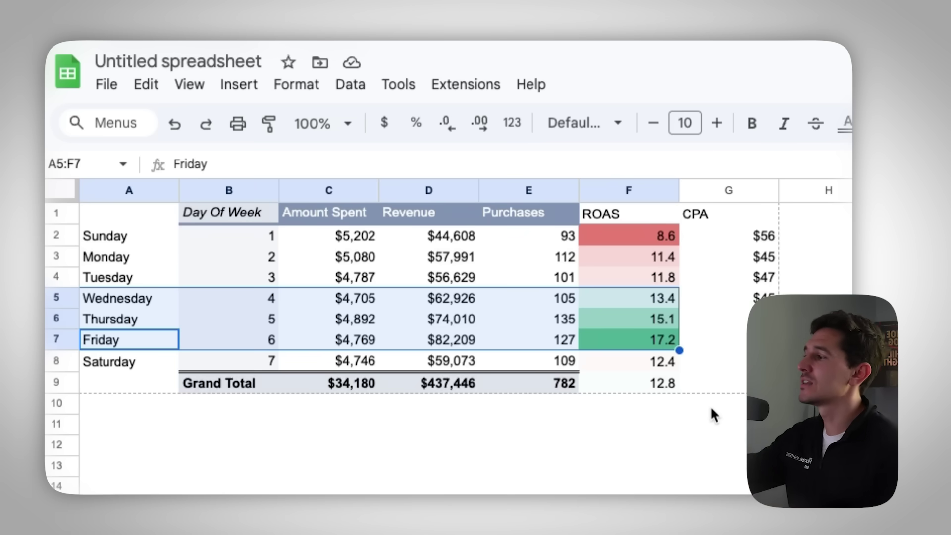
{"action": "left_click", "coordinate": [652, 338]}
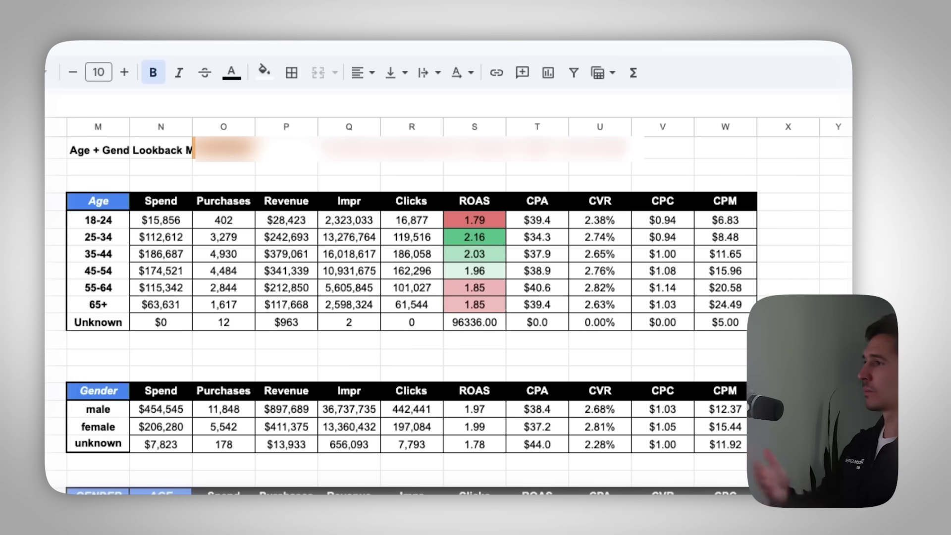
- Highlight the 25-34 and 35-44 age rows, then the 18-24 row, in the age breakdown
{"action": "left_click_drag", "start_coordinate": [117, 239], "coordinate": [724, 261]}
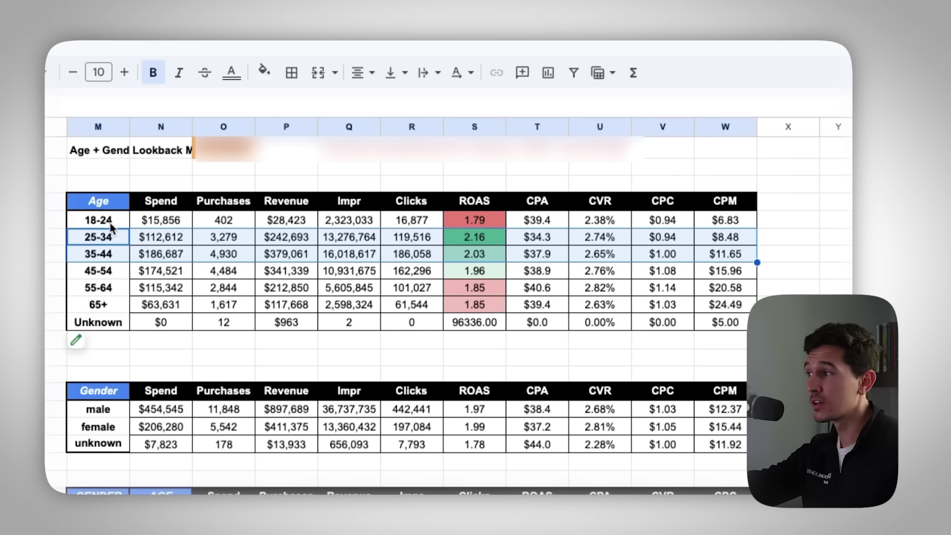
{"action": "left_click_drag", "start_coordinate": [111, 225], "coordinate": [724, 222]}
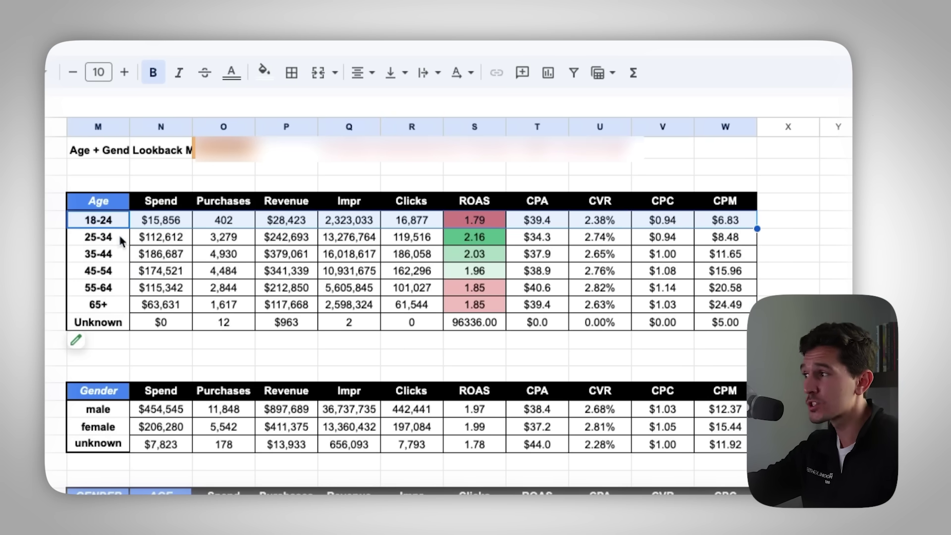
{"action": "left_click_drag", "start_coordinate": [121, 239], "coordinate": [113, 279]}
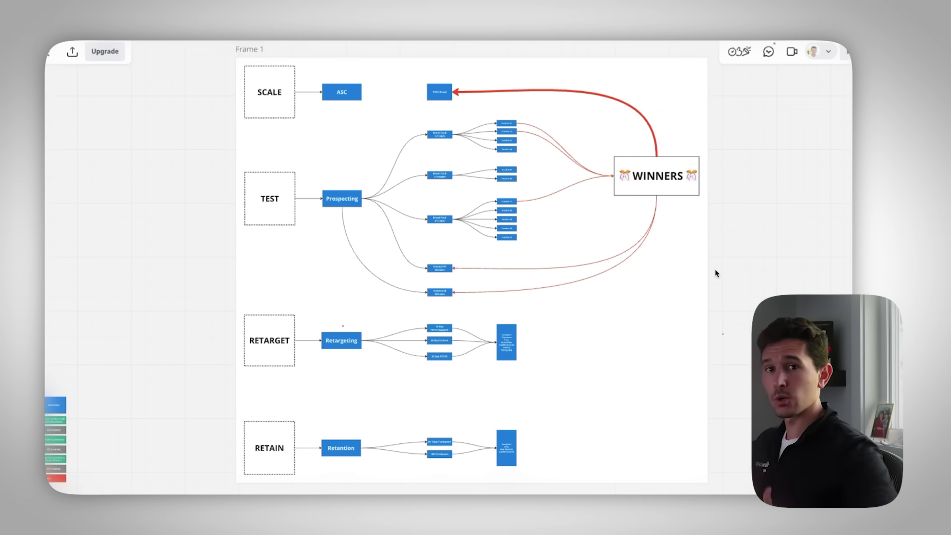
- Zoom and pan the Miro flowchart onto the Retain row's All Time Purchasers and 180 Purchasers boxes
{"action": "scroll", "coordinate": [368, 468], "scroll_direction": "up", "scroll_amount": 5}
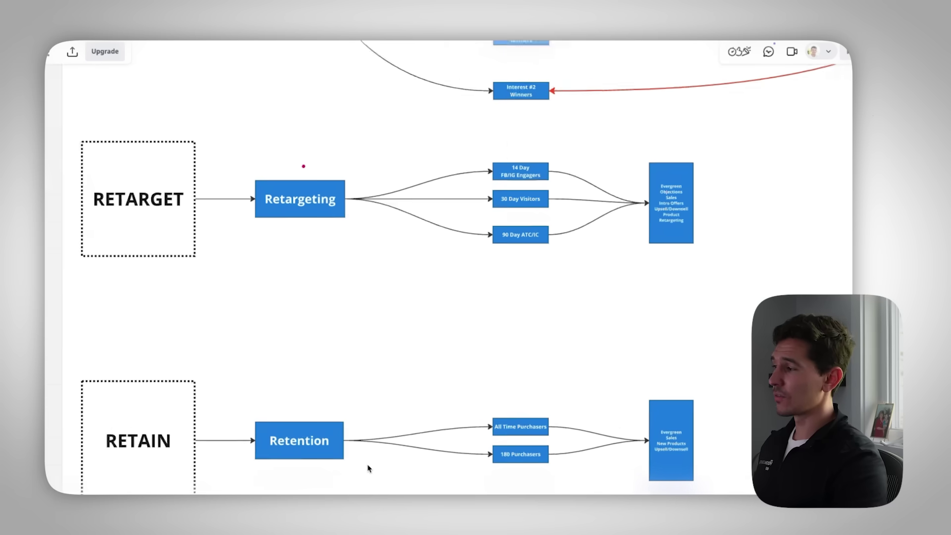
{"action": "scroll", "coordinate": [377, 465], "scroll_direction": "up", "scroll_amount": 1}
{"action": "left_click_drag", "start_coordinate": [378, 463], "coordinate": [403, 366]}
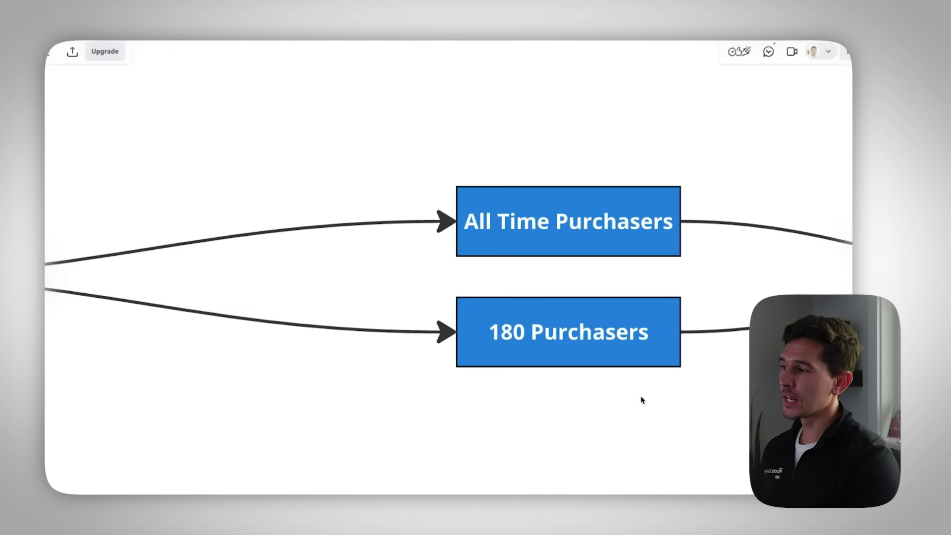
{"action": "scroll", "coordinate": [642, 400], "scroll_direction": "right", "scroll_amount": 3}
{"action": "scroll", "coordinate": [632, 434], "scroll_direction": "up", "scroll_amount": 2}
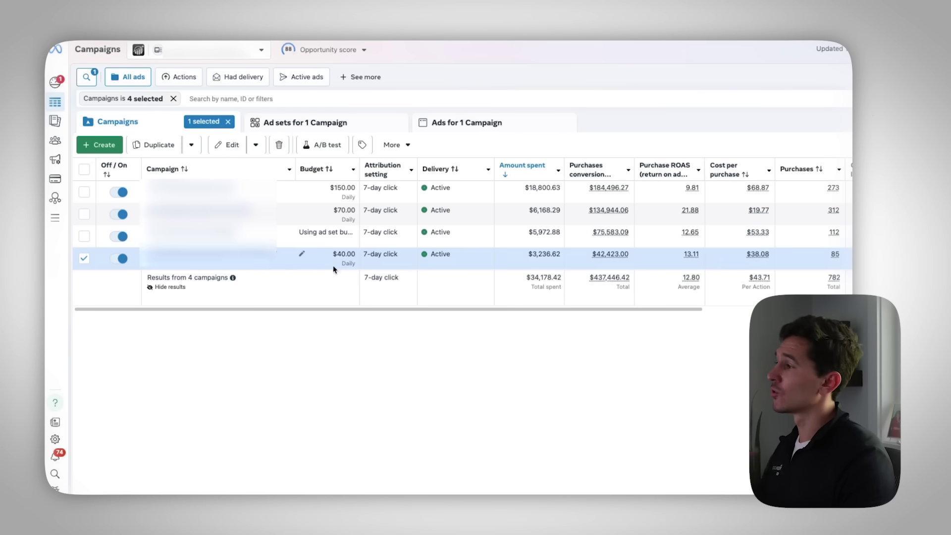
- Scroll the campaigns table right to reveal the Frequency, Reach and Impressions columns
{"action": "left_click_drag", "start_coordinate": [382, 312], "coordinate": [599, 322]}
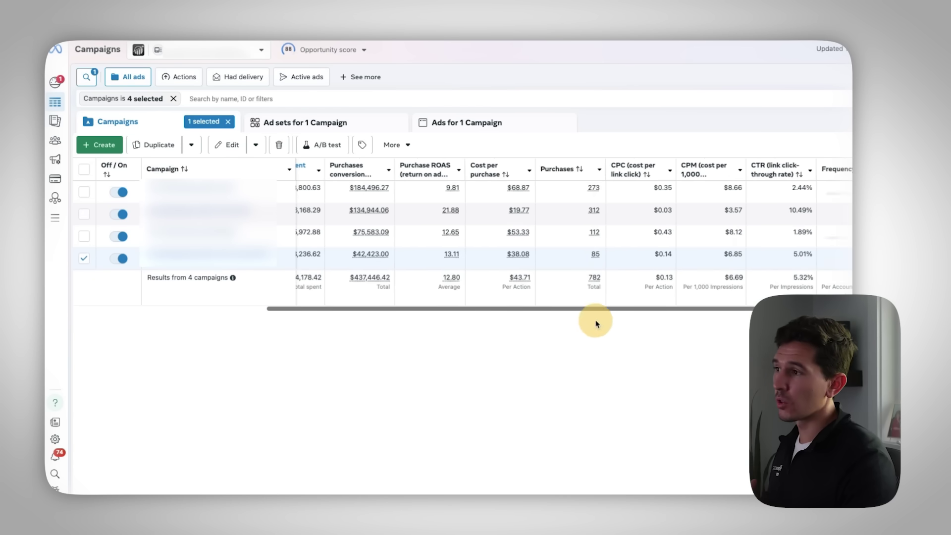
{"action": "mouse_move", "coordinate": [842, 174]}
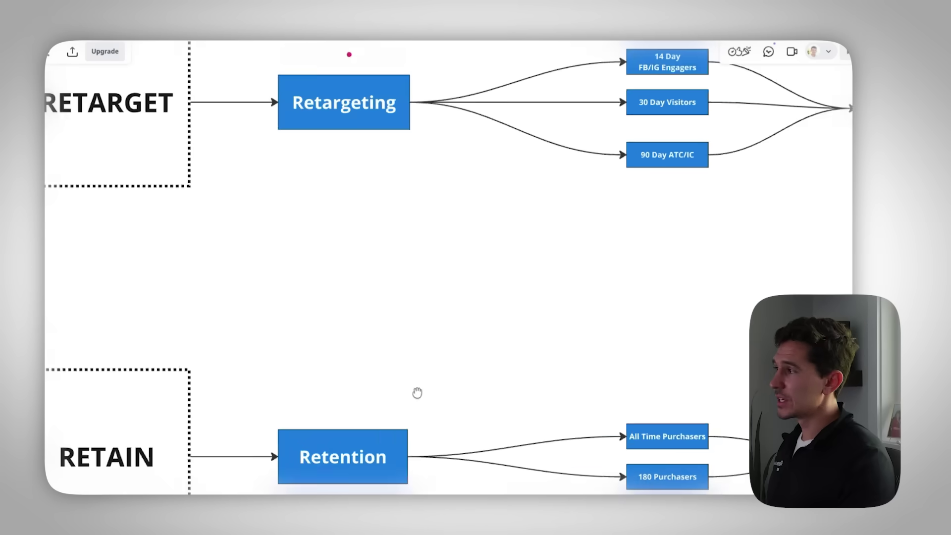
- Deselect the nine flowchart objects and frame the three retargeting audience windows feeding the evergreen offers box
{"action": "scroll", "coordinate": [418, 393], "scroll_direction": "down", "scroll_amount": 2}
{"action": "scroll", "coordinate": [410, 334], "scroll_direction": "up", "scroll_amount": 5}
{"action": "scroll", "coordinate": [316, 384], "scroll_direction": "up", "scroll_amount": 3}
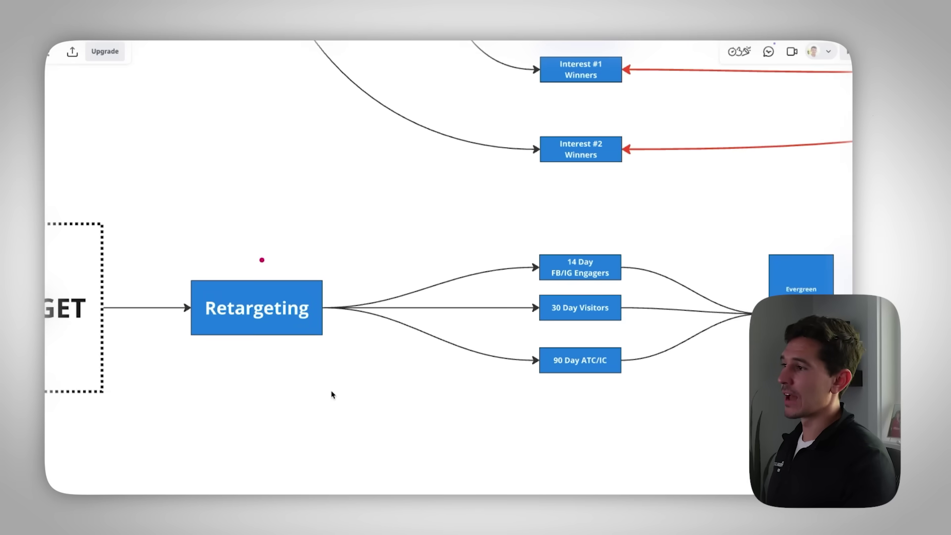
{"action": "left_click_drag", "start_coordinate": [331, 393], "coordinate": [404, 383]}
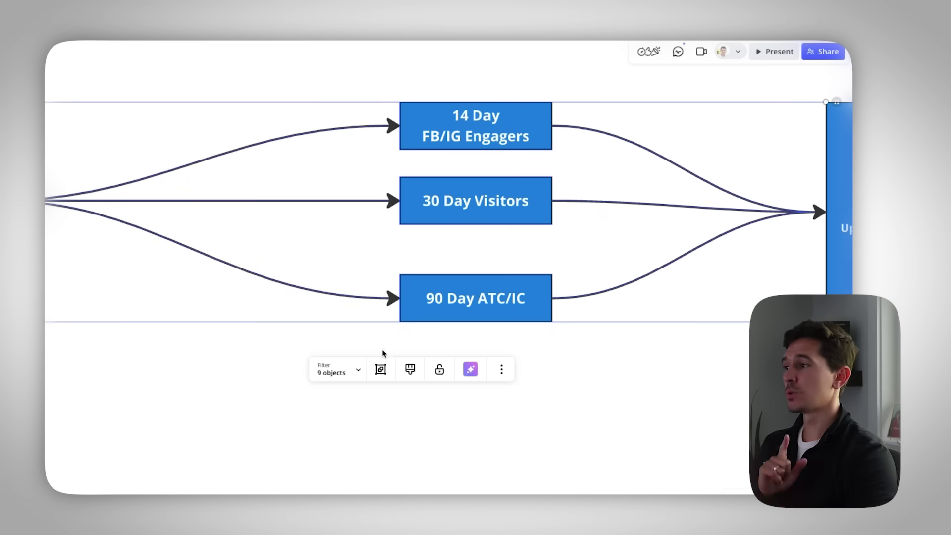
{"action": "left_click", "coordinate": [549, 390]}
{"action": "scroll", "coordinate": [495, 377], "scroll_direction": "down", "scroll_amount": 3}
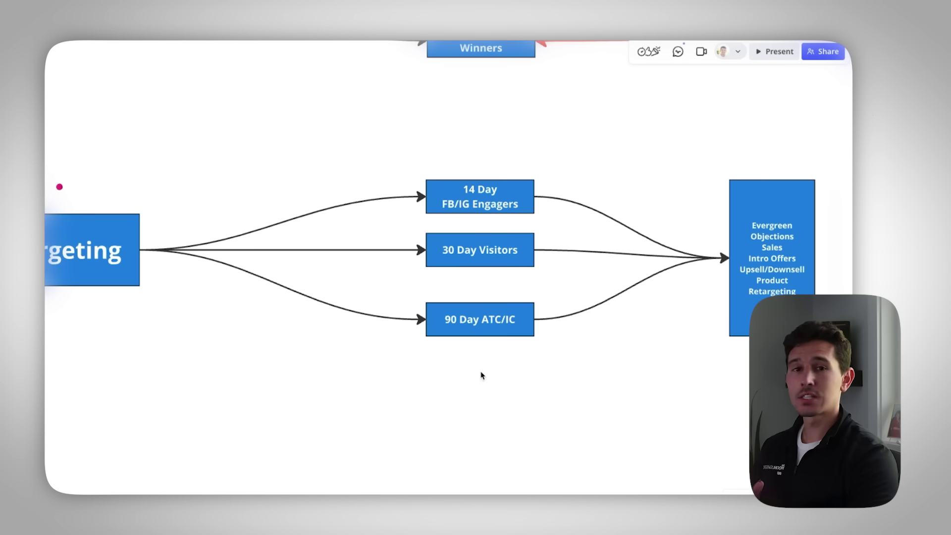
{"action": "left_click_drag", "start_coordinate": [481, 376], "coordinate": [499, 407]}
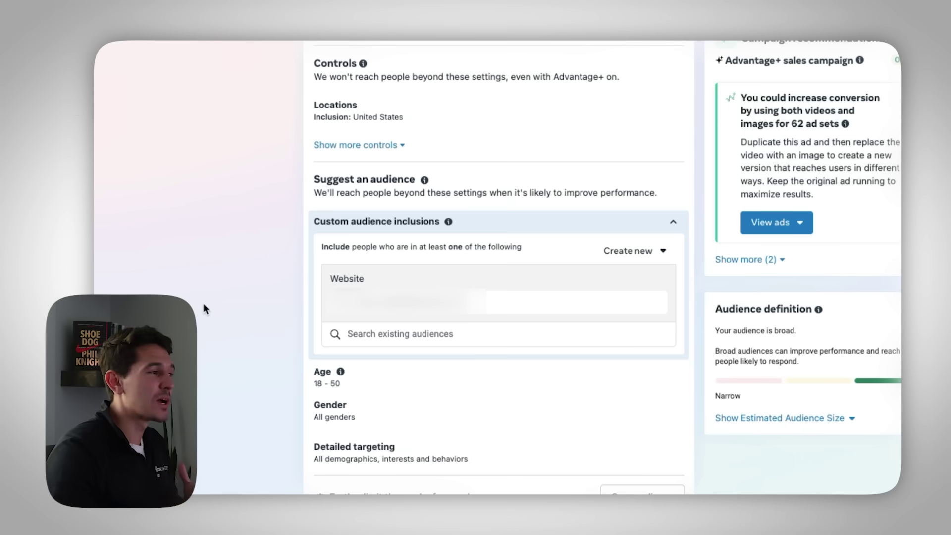
{"action": "scroll", "coordinate": [207, 313], "scroll_direction": "up", "scroll_amount": 1}
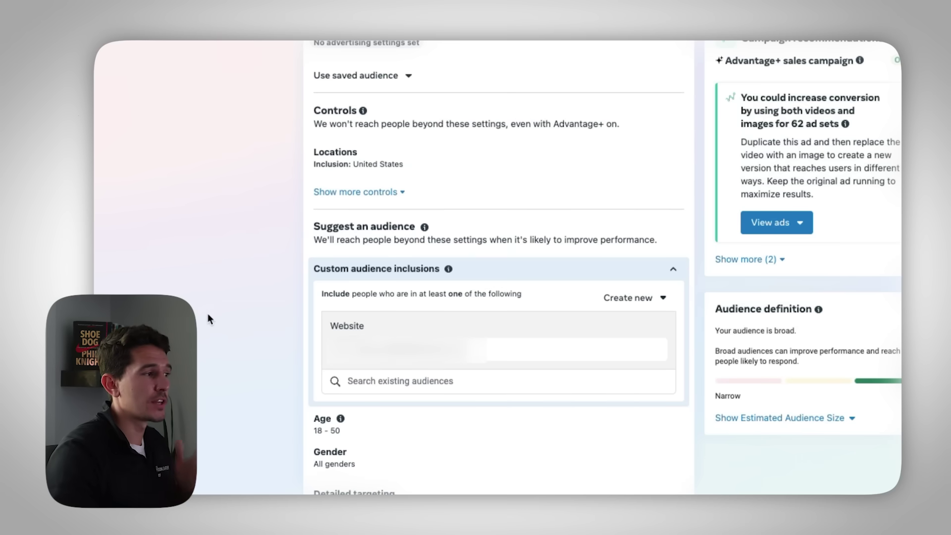
{"action": "left_click", "coordinate": [415, 379]}
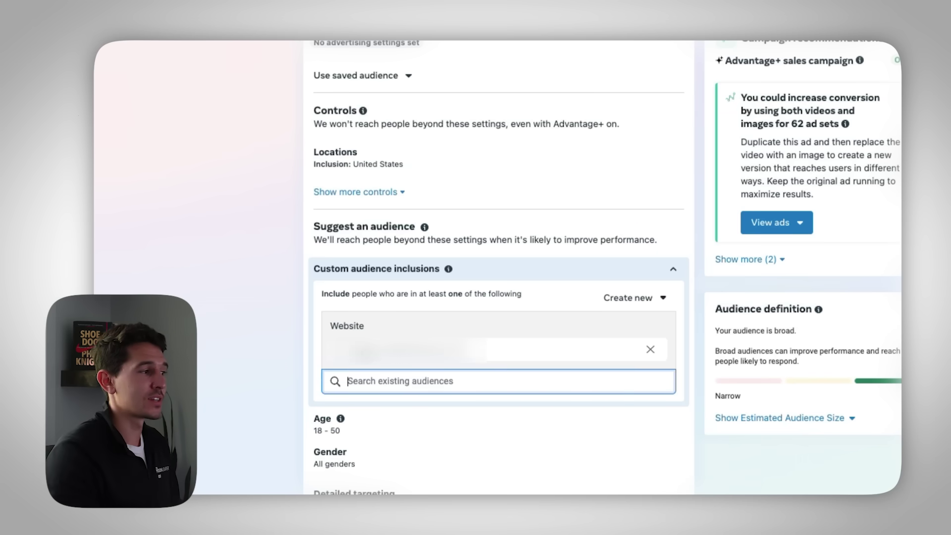
{"action": "left_click", "coordinate": [275, 340]}
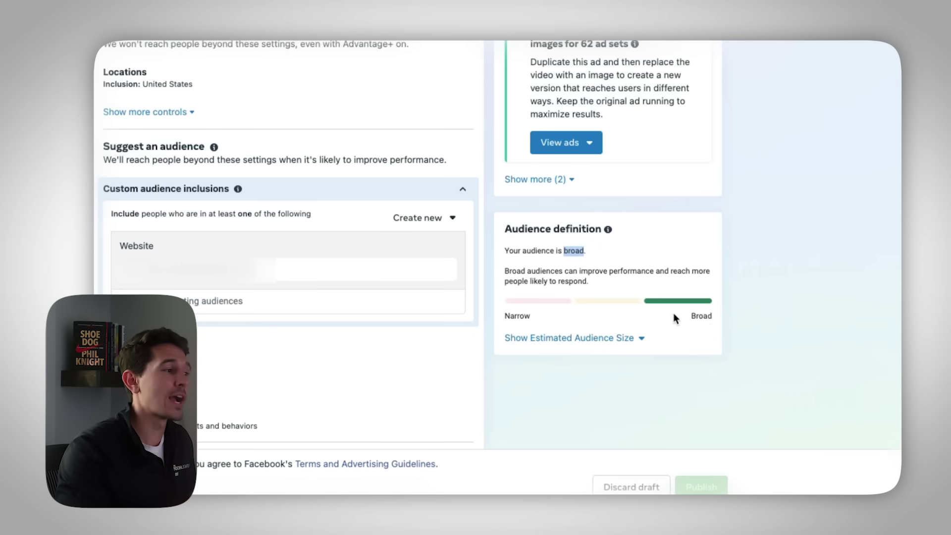
{"action": "scroll", "coordinate": [412, 223], "scroll_direction": "down", "scroll_amount": 2}
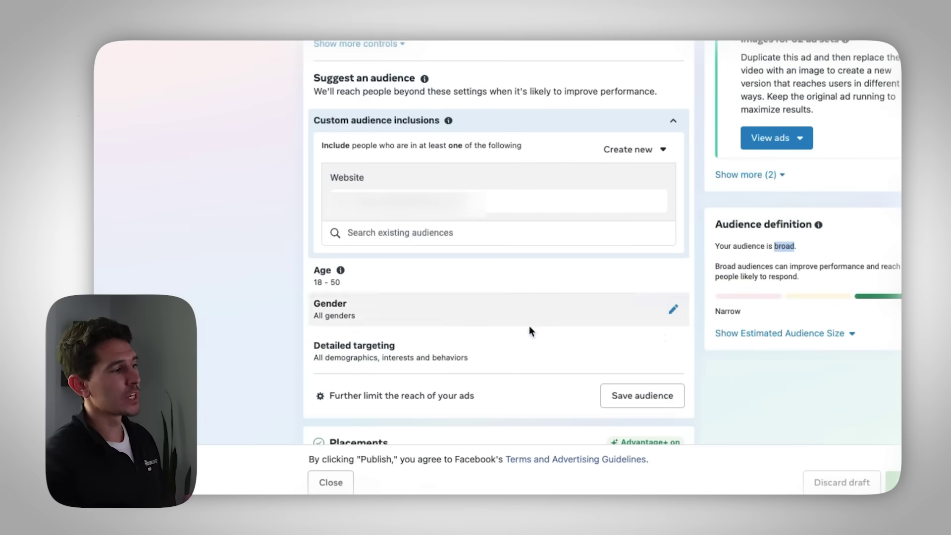
{"action": "left_click", "coordinate": [392, 396]}
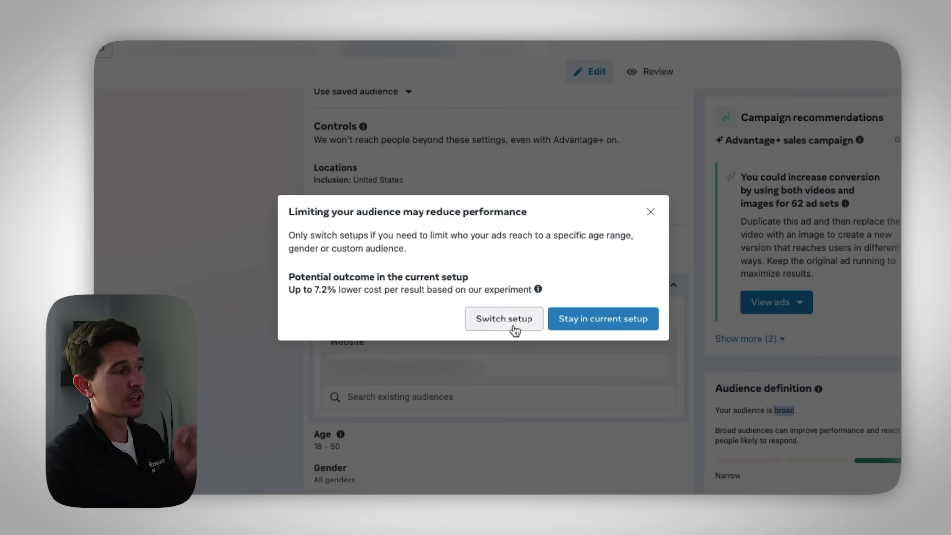
- Switch to manual audience controls, uncheck 'Use as a suggestion' for custom audiences, and view existing audiences
{"action": "left_click", "coordinate": [504, 311]}
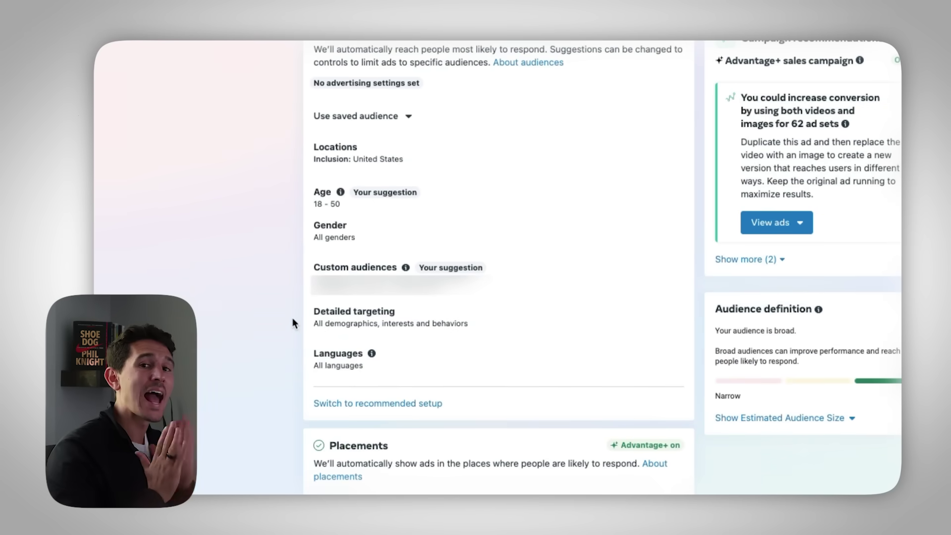
{"action": "left_click", "coordinate": [572, 273]}
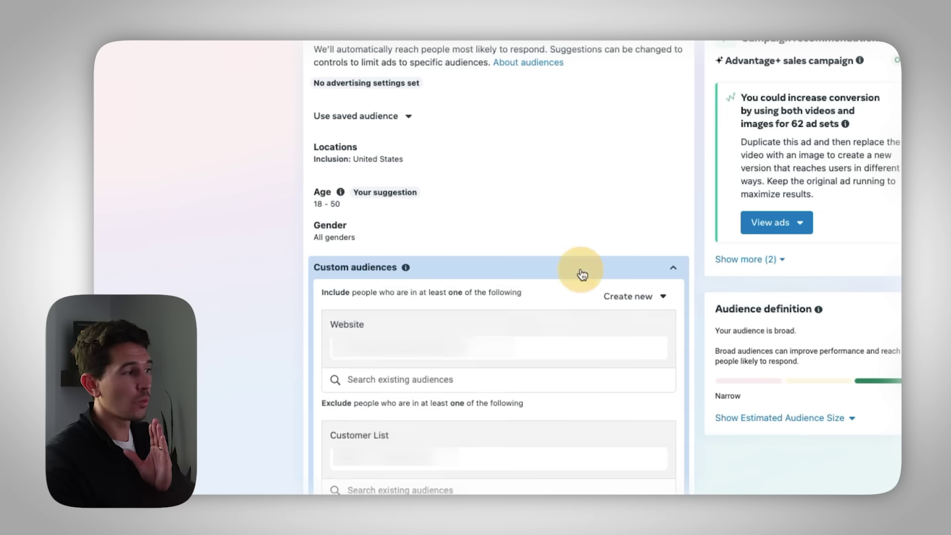
{"action": "scroll", "coordinate": [236, 327], "scroll_direction": "down", "scroll_amount": 3}
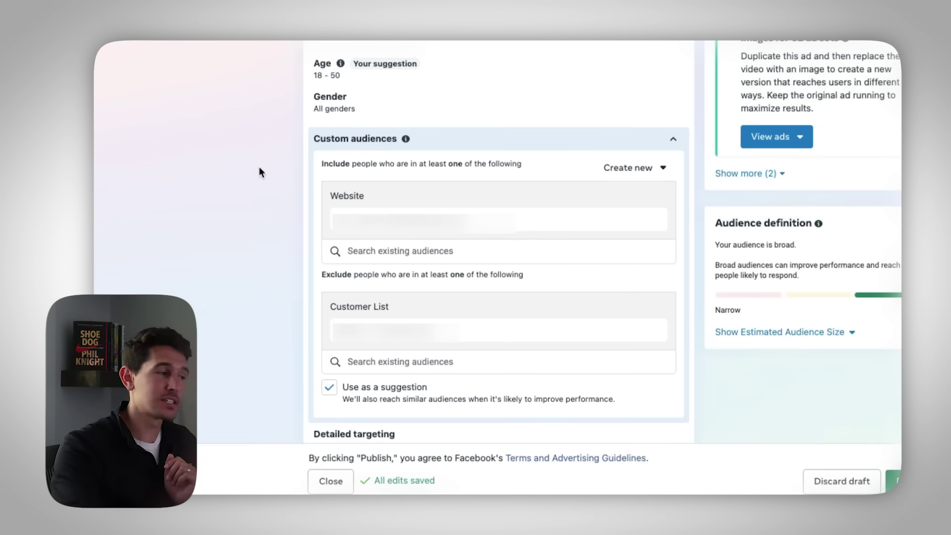
{"action": "left_click", "coordinate": [329, 388]}
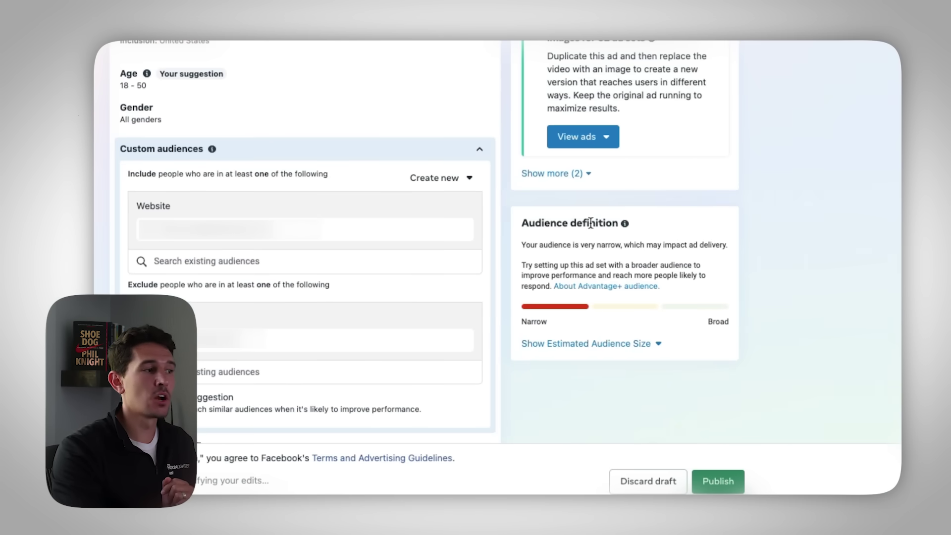
{"action": "triple_click", "coordinate": [559, 222]}
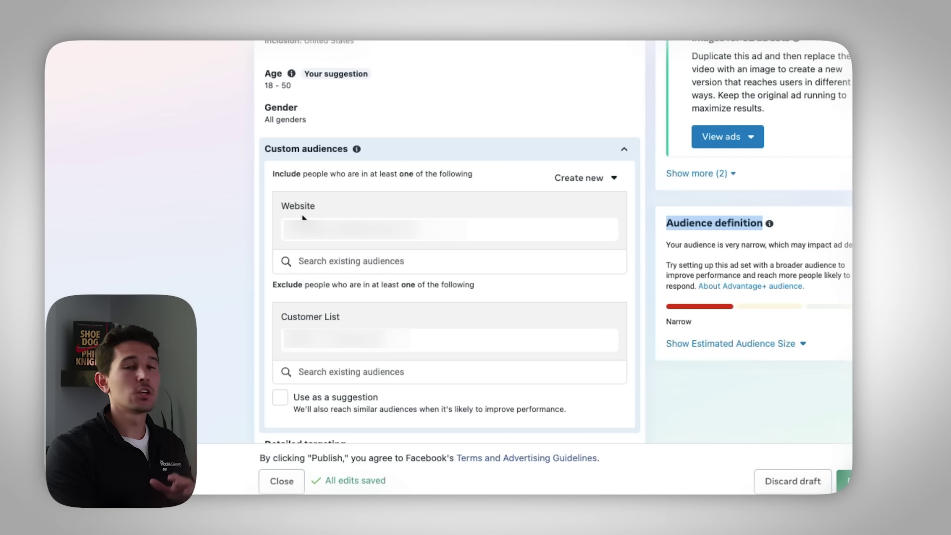
{"action": "left_click", "coordinate": [327, 263]}
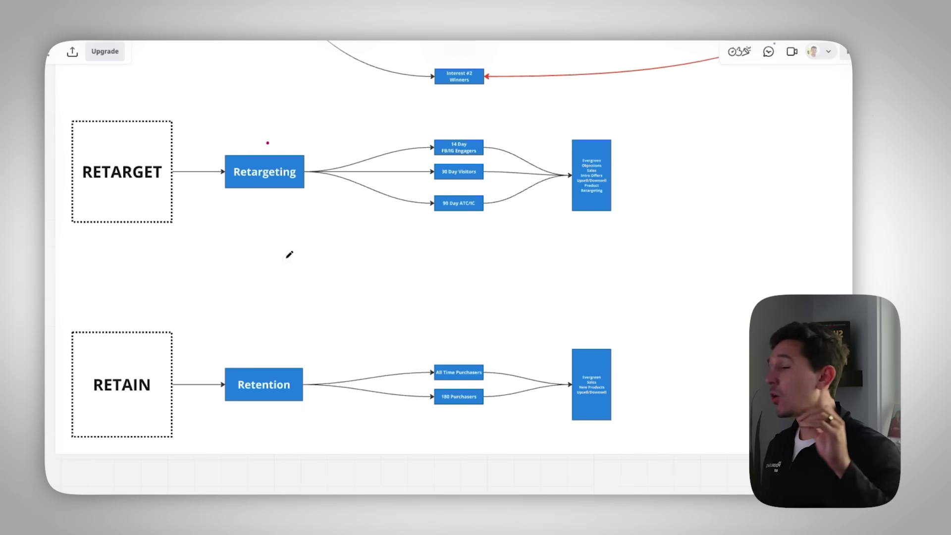
- Circle the All Time Purchasers and 180 Purchasers boxes and scribble over the three retargeting audiences
{"action": "mouse_move", "coordinate": [431, 357]}
{"action": "left_mouse_down"}
{"action": "mouse_move", "coordinate": [404, 378]}
{"action": "mouse_move", "coordinate": [397, 366]}
{"action": "left_mouse_up"}
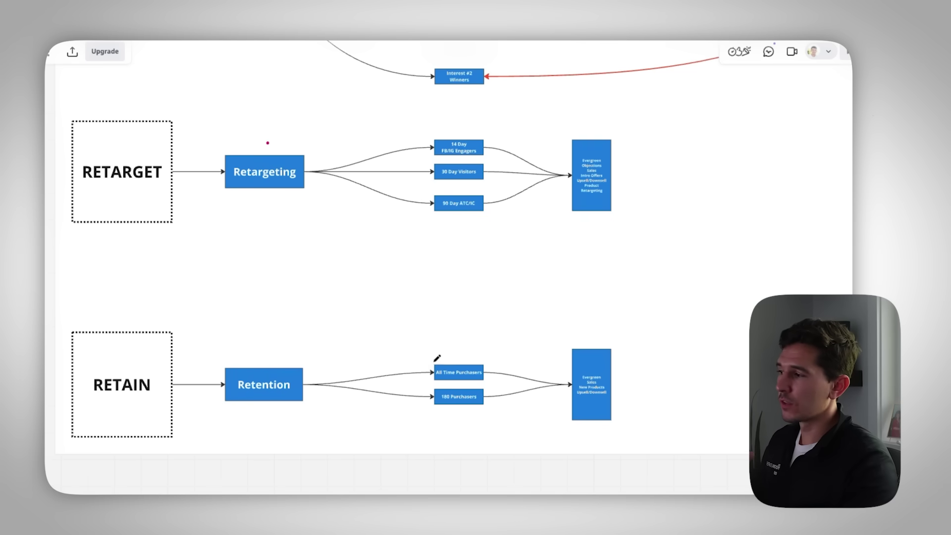
{"action": "mouse_move", "coordinate": [436, 360]}
{"action": "left_mouse_down"}
{"action": "mouse_move", "coordinate": [396, 362]}
{"action": "mouse_move", "coordinate": [406, 368]}
{"action": "left_mouse_up"}
{"action": "left_click_drag", "start_coordinate": [433, 198], "coordinate": [426, 205]}
{"action": "left_click_drag", "start_coordinate": [432, 123], "coordinate": [494, 216]}
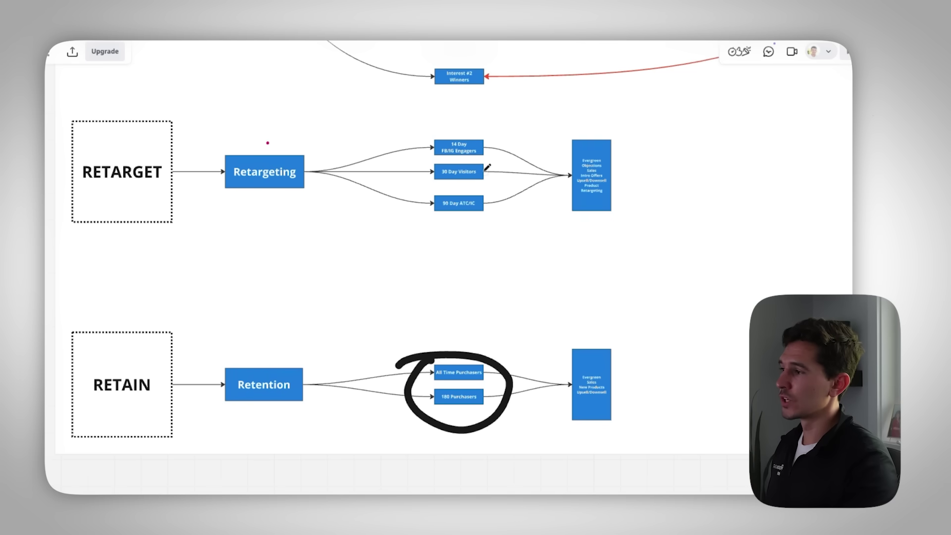
- Loop around 180 Purchasers again and underline the 90 Day ATC/IC audience
{"action": "scroll", "coordinate": [485, 383], "scroll_direction": "up", "scroll_amount": 5}
{"action": "mouse_move", "coordinate": [490, 387]}
{"action": "left_mouse_down"}
{"action": "mouse_move", "coordinate": [389, 395]}
{"action": "mouse_move", "coordinate": [394, 379]}
{"action": "left_mouse_up"}
{"action": "scroll", "coordinate": [421, 225], "scroll_direction": "down", "scroll_amount": 5}
{"action": "scroll", "coordinate": [466, 198], "scroll_direction": "up", "scroll_amount": 3}
{"action": "scroll", "coordinate": [525, 247], "scroll_direction": "up", "scroll_amount": 3}
{"action": "left_click_drag", "start_coordinate": [467, 201], "coordinate": [589, 205]}
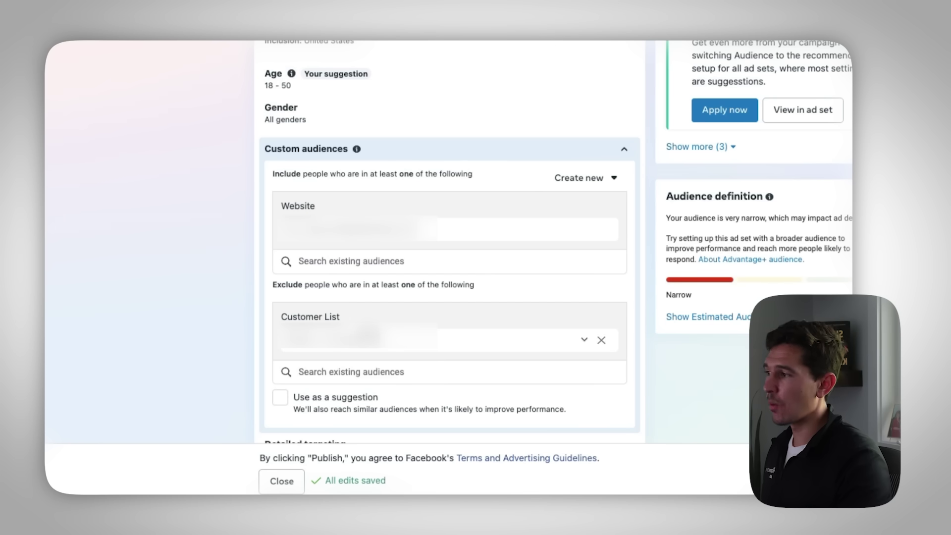
{"action": "scroll", "coordinate": [320, 351], "scroll_direction": "down", "scroll_amount": 1}
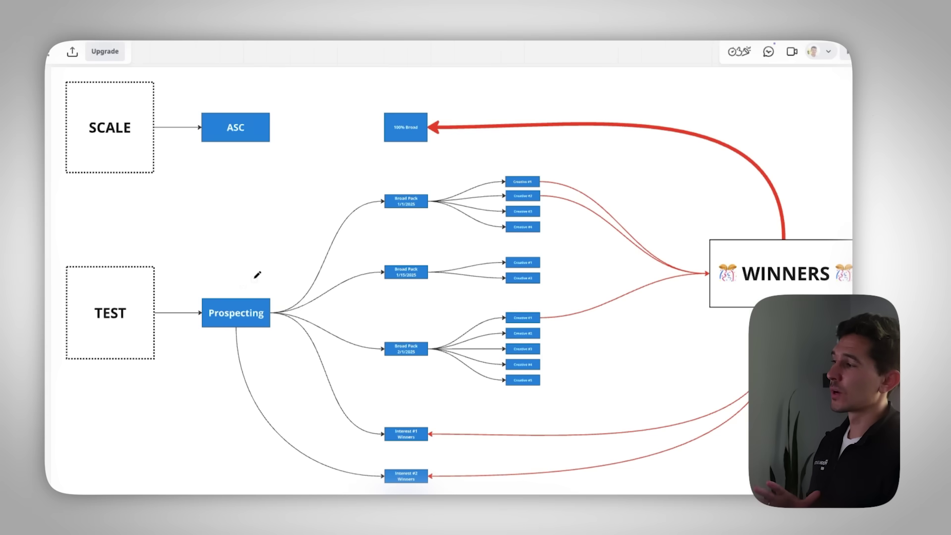
- Circle Prospecting, then bracket the Broad Pack ad sets dated 1/1, 1/15 and 2/1/2025
{"action": "mouse_move", "coordinate": [222, 261]}
{"action": "left_mouse_down"}
{"action": "mouse_move", "coordinate": [297, 293]}
{"action": "mouse_move", "coordinate": [213, 250]}
{"action": "left_mouse_up"}
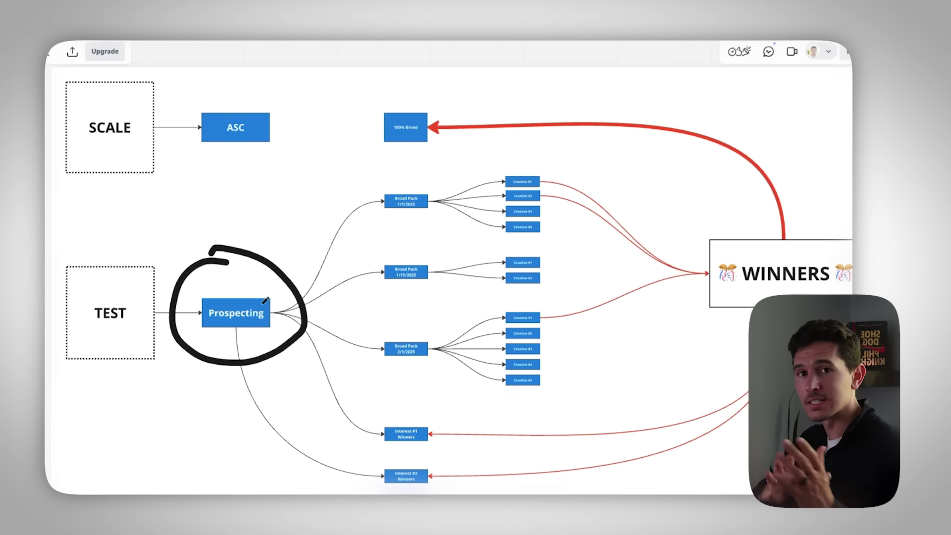
{"action": "scroll", "coordinate": [265, 301], "scroll_direction": "up", "scroll_amount": 5}
{"action": "mouse_move", "coordinate": [403, 350]}
{"action": "left_mouse_down"}
{"action": "mouse_move", "coordinate": [403, 312]}
{"action": "mouse_move", "coordinate": [337, 291]}
{"action": "mouse_move", "coordinate": [272, 388]}
{"action": "left_mouse_up"}
{"action": "mouse_move", "coordinate": [301, 118]}
{"action": "left_mouse_down"}
{"action": "mouse_move", "coordinate": [247, 325]}
{"action": "mouse_move", "coordinate": [255, 394]}
{"action": "mouse_move", "coordinate": [286, 395]}
{"action": "left_mouse_up"}
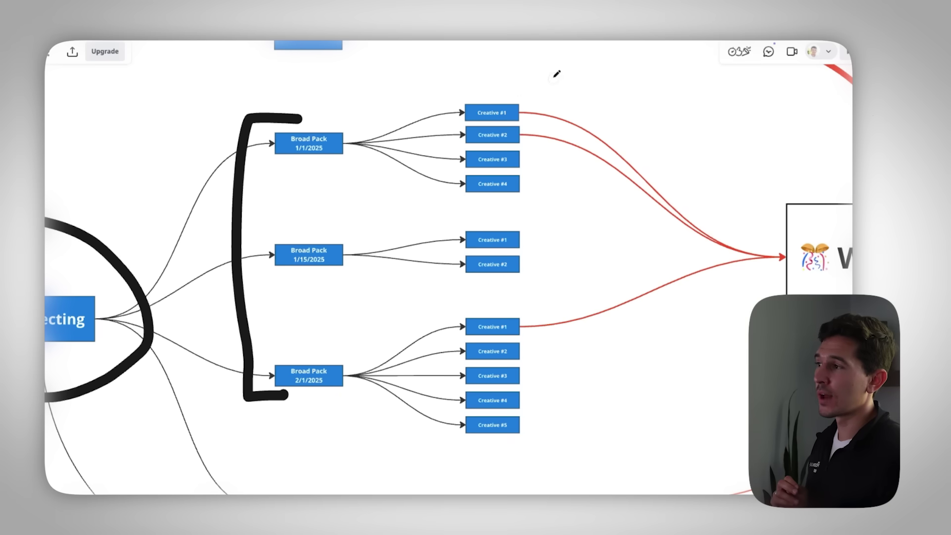
- Bracket Creative #1–#4 and draw a looping arrow from them through WINNERS to 100% Broad
{"action": "left_click_drag", "start_coordinate": [563, 93], "coordinate": [492, 206]}
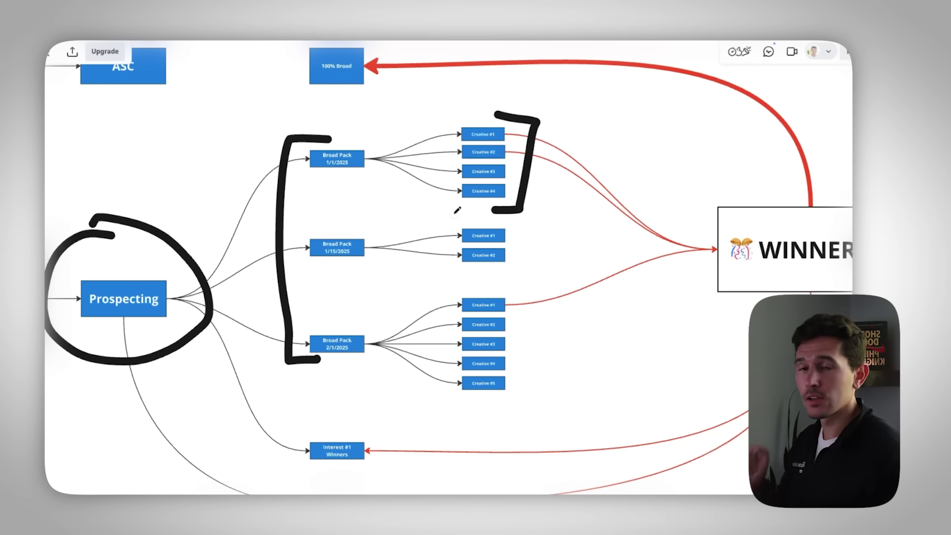
{"action": "left_click_drag", "start_coordinate": [467, 143], "coordinate": [619, 241]}
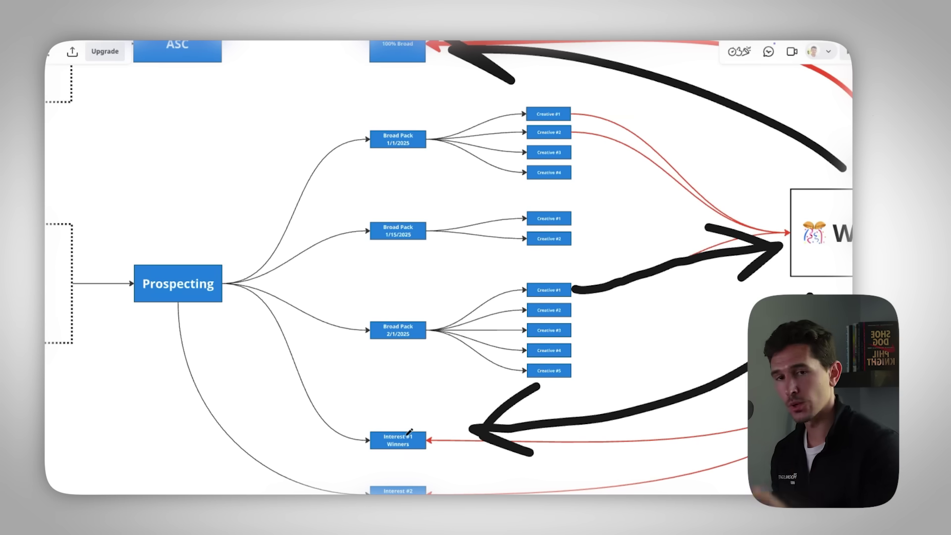
- Draw a freehand X over the ASC campaign in the SCALE row and pan the board
{"action": "scroll", "coordinate": [443, 259], "scroll_direction": "up", "scroll_amount": 5}
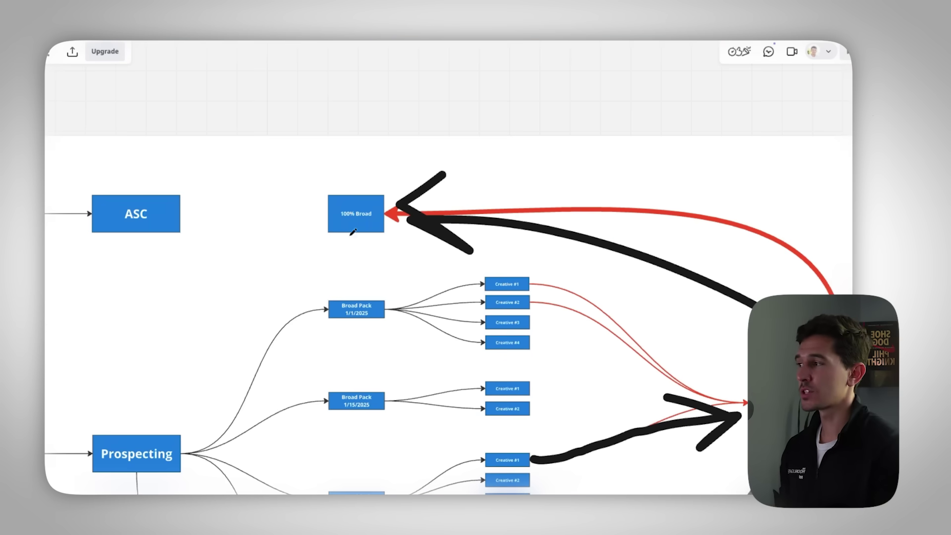
{"action": "mouse_move", "coordinate": [586, 93]}
{"action": "left_mouse_down"}
{"action": "mouse_move", "coordinate": [249, 70]}
{"action": "mouse_move", "coordinate": [748, 346]}
{"action": "left_mouse_up"}
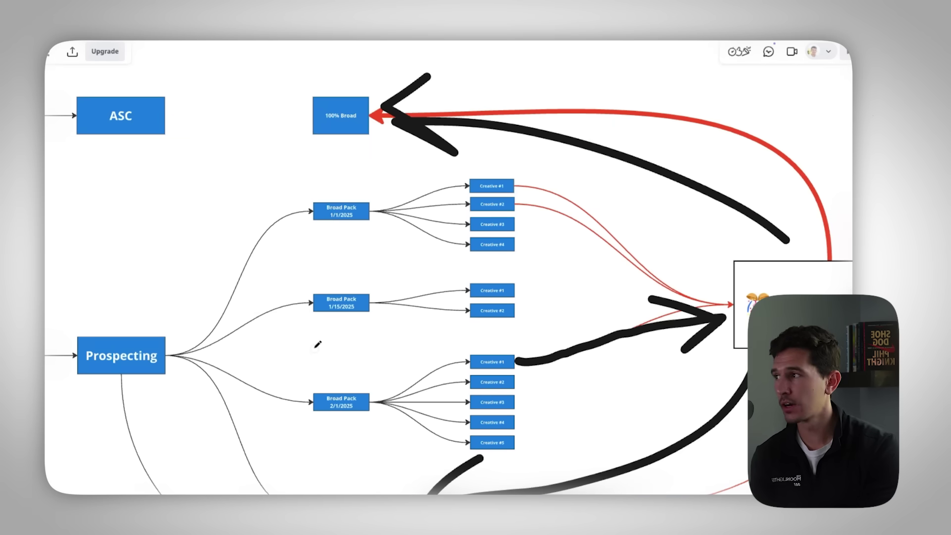
{"action": "scroll", "coordinate": [317, 344], "scroll_direction": "up", "scroll_amount": 2}
{"action": "scroll", "coordinate": [318, 345], "scroll_direction": "left", "scroll_amount": 4}
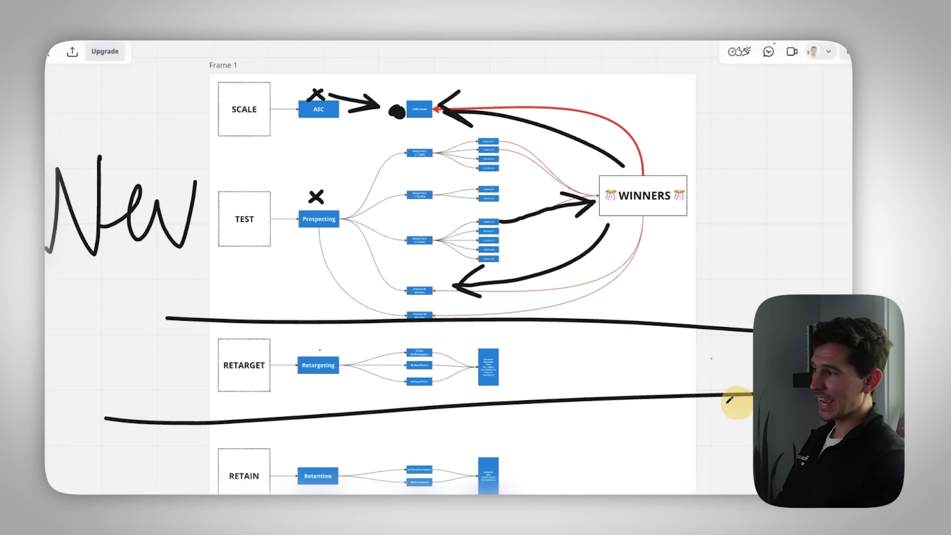
- Add the Audience segments breakdown so each campaign splits into Engaged, Existing, New and Unknown rows
{"action": "scroll", "coordinate": [255, 388], "scroll_direction": "down", "scroll_amount": 3}
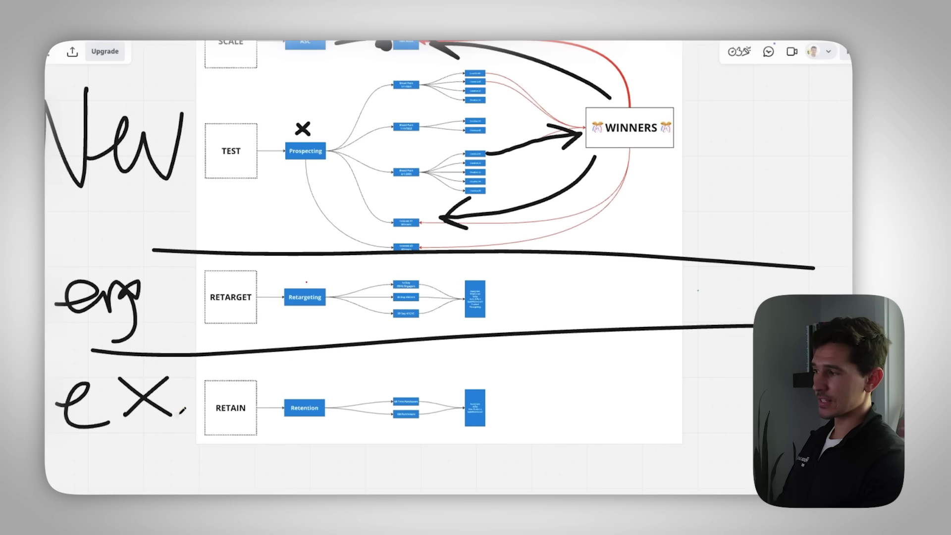
{"action": "scroll", "coordinate": [348, 384], "scroll_direction": "up", "scroll_amount": 3}
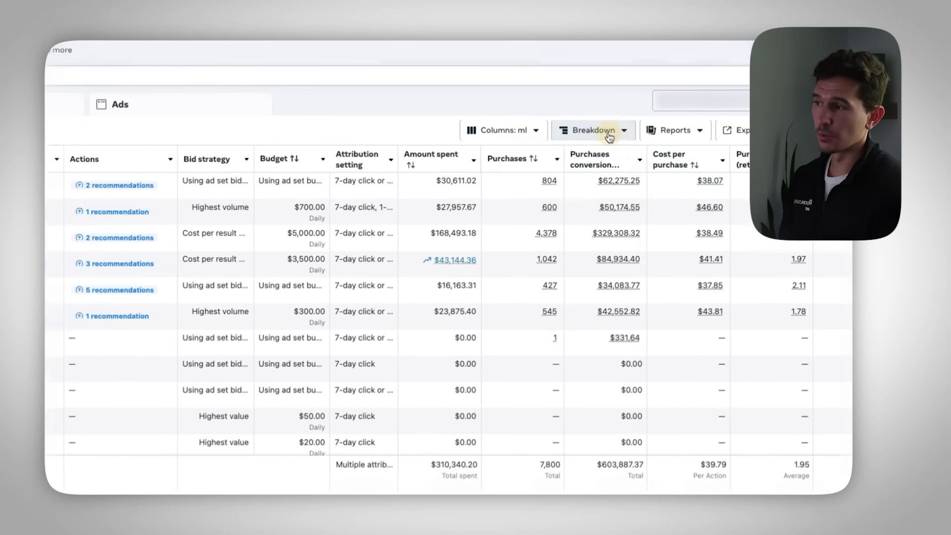
{"action": "left_click", "coordinate": [720, 184]}
{"action": "left_click", "coordinate": [532, 232]}
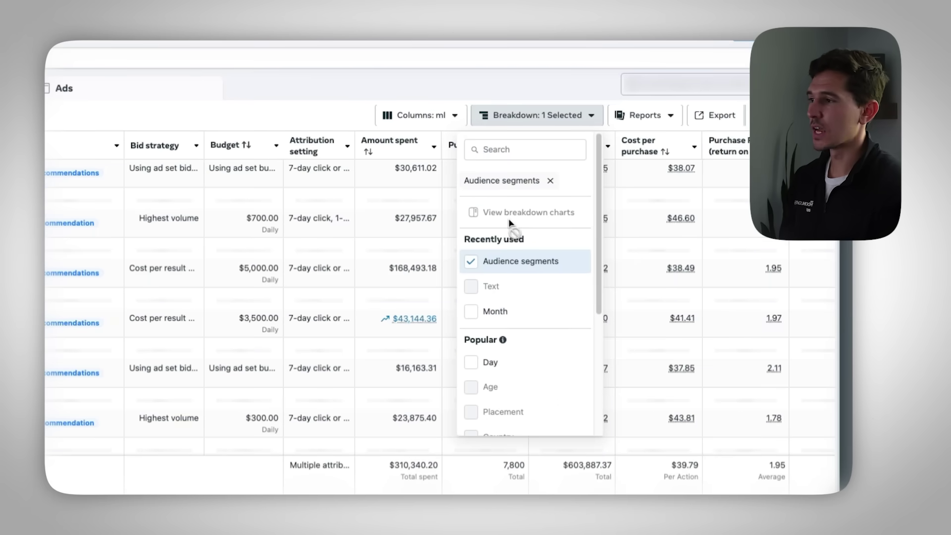
{"action": "key", "text": "Escape"}
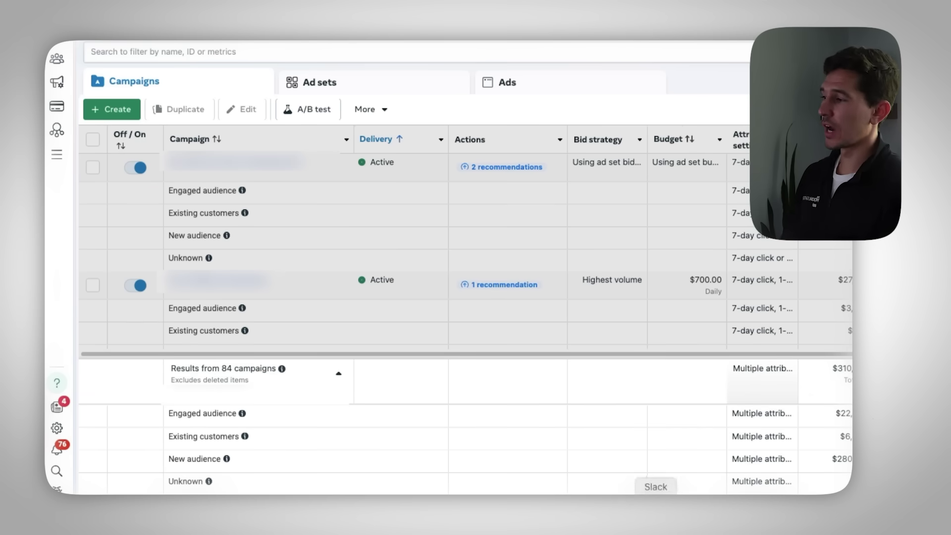
{"action": "scroll", "coordinate": [269, 461], "scroll_direction": "right", "scroll_amount": 5}
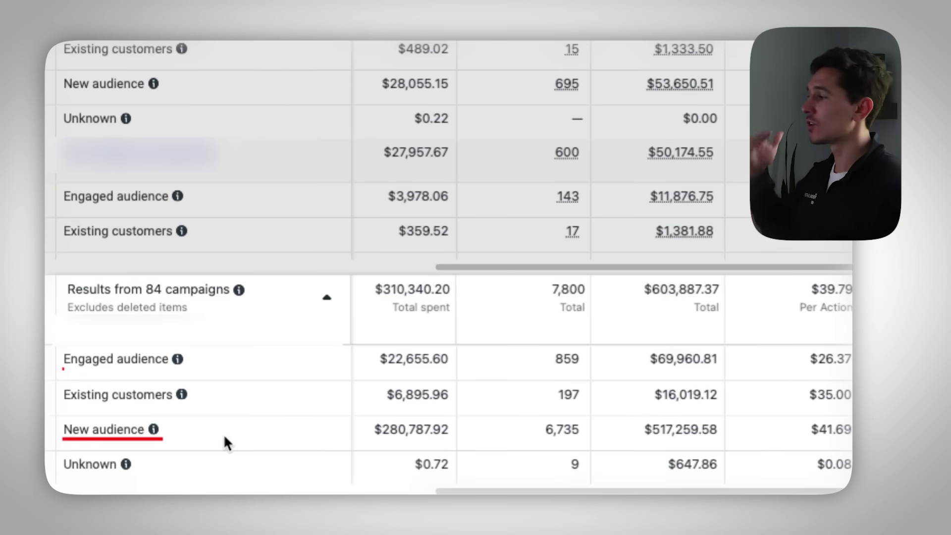